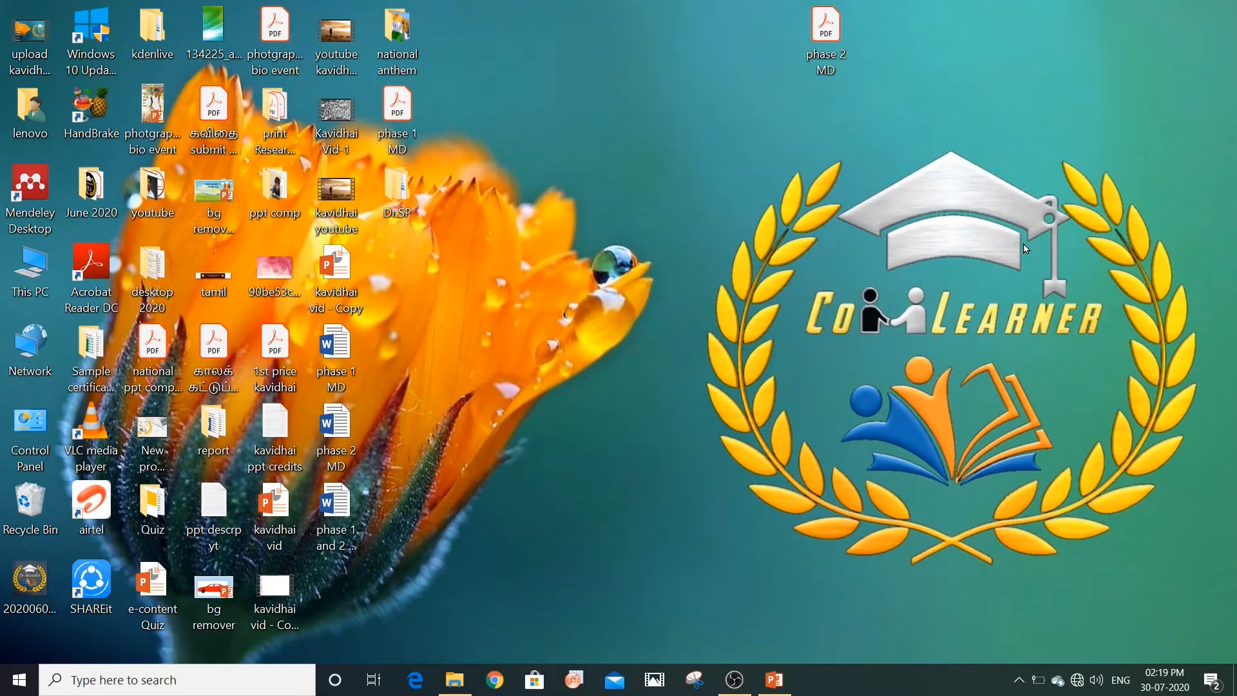
Switch to the "kavidhai vid - Copy" presentation in PowerPoint and select the beach background picture on slide 1.
click(777, 681)
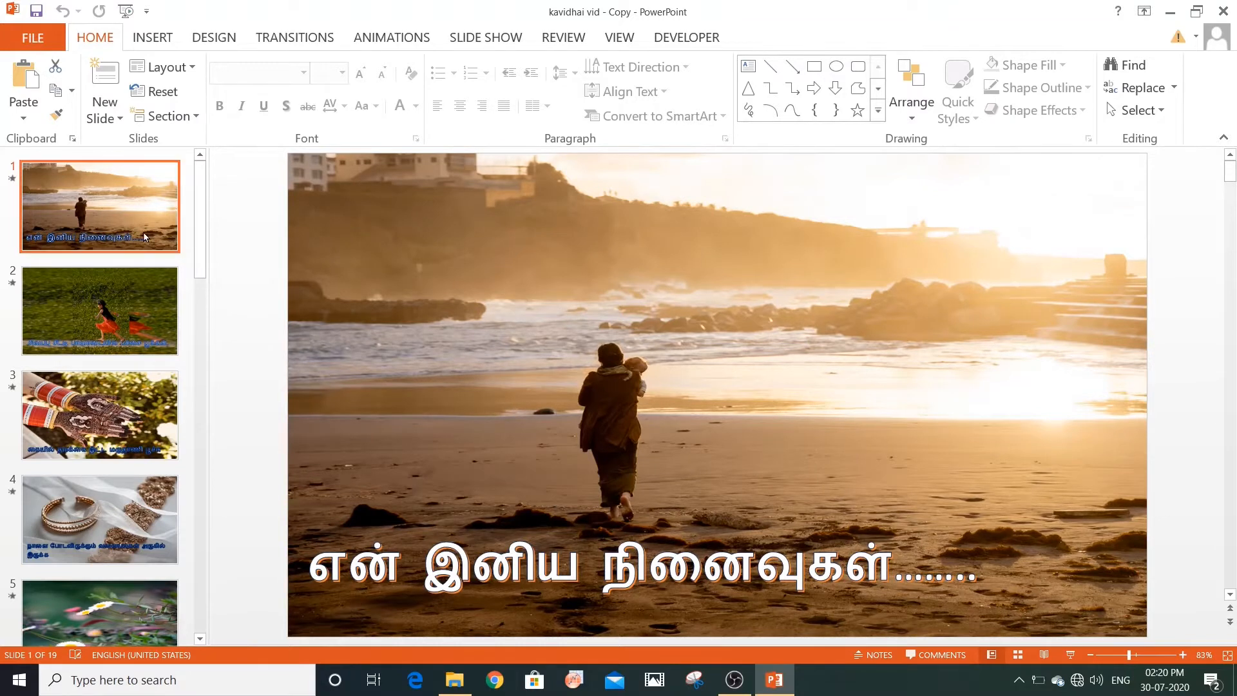
click(334, 240)
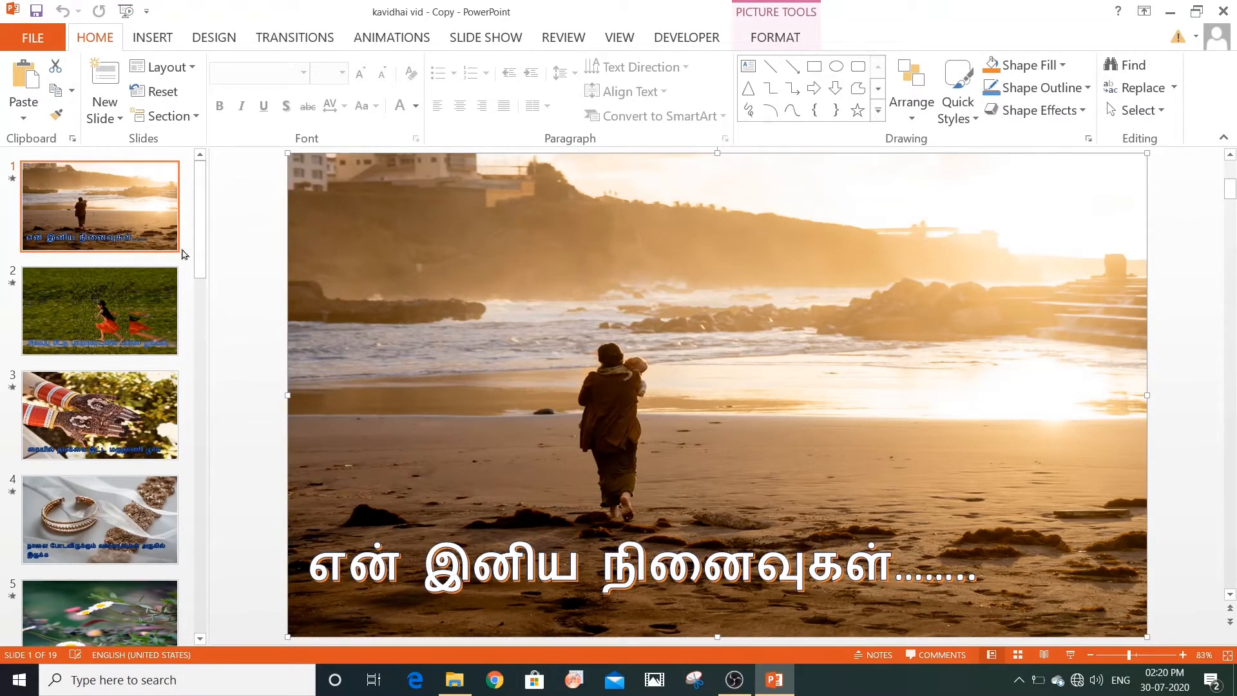
click(151, 220)
click(297, 281)
click(156, 234)
click(618, 289)
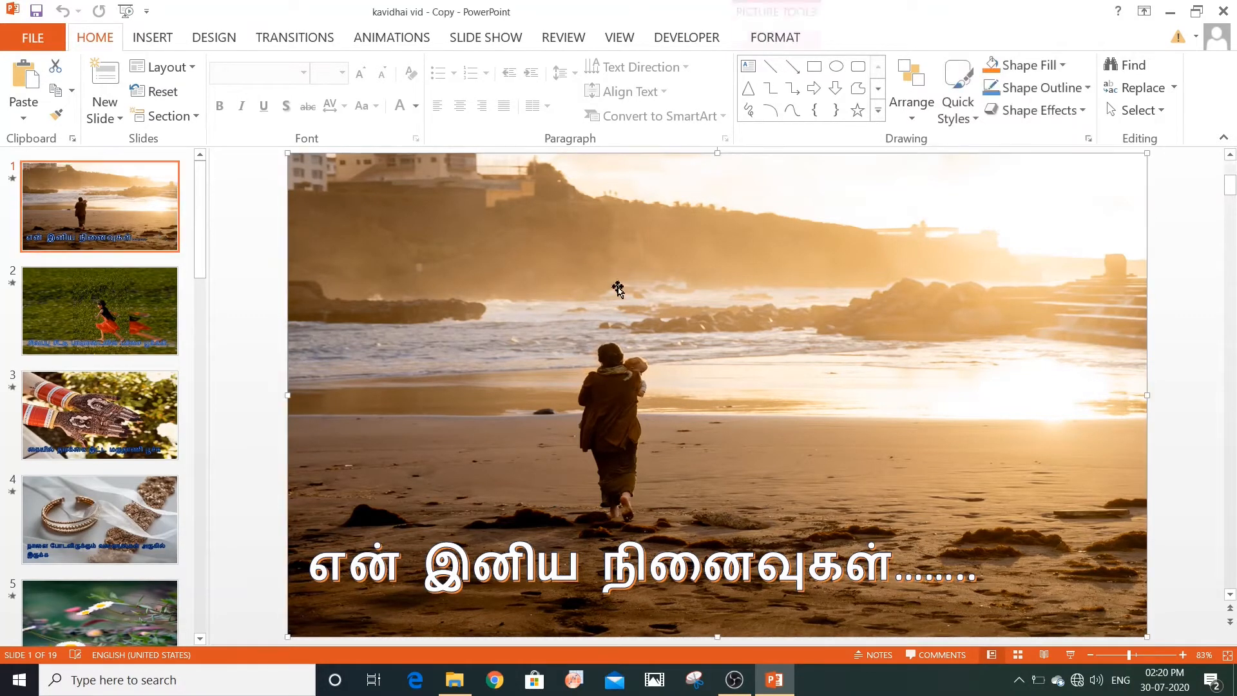
Look through slides 1 to 5 and the following slides to examine their pictures and Tamil verse captions.
click(135, 314)
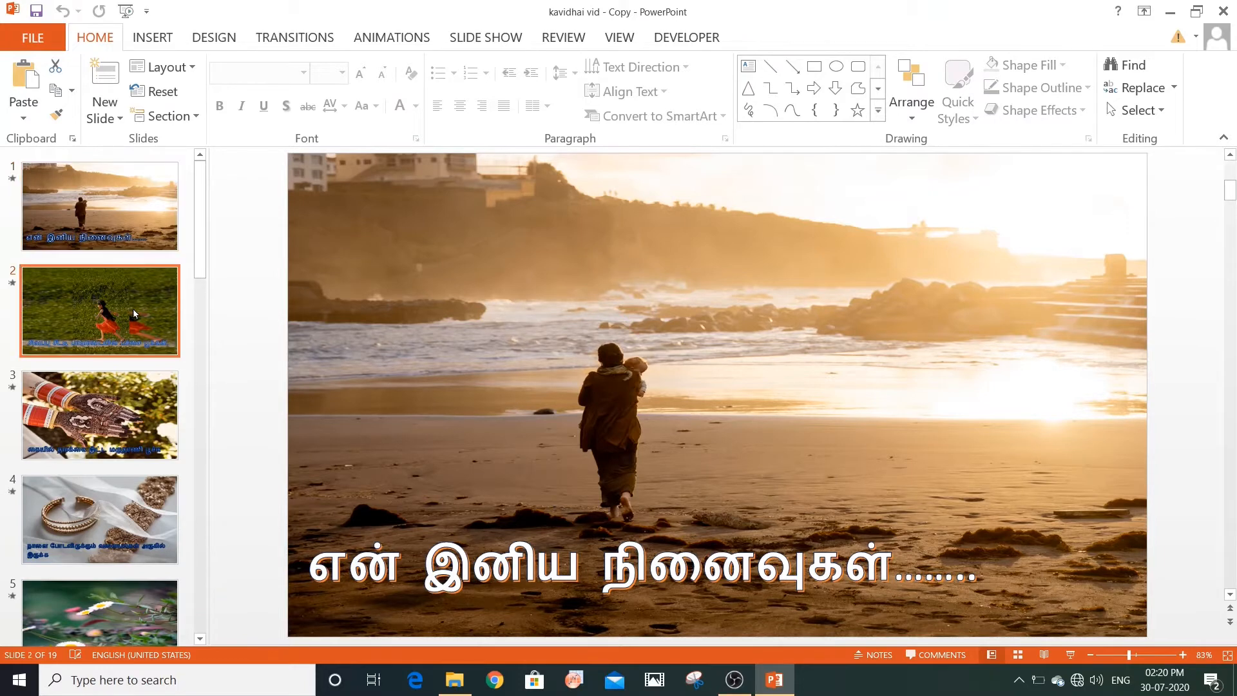
click(139, 385)
click(157, 520)
click(161, 601)
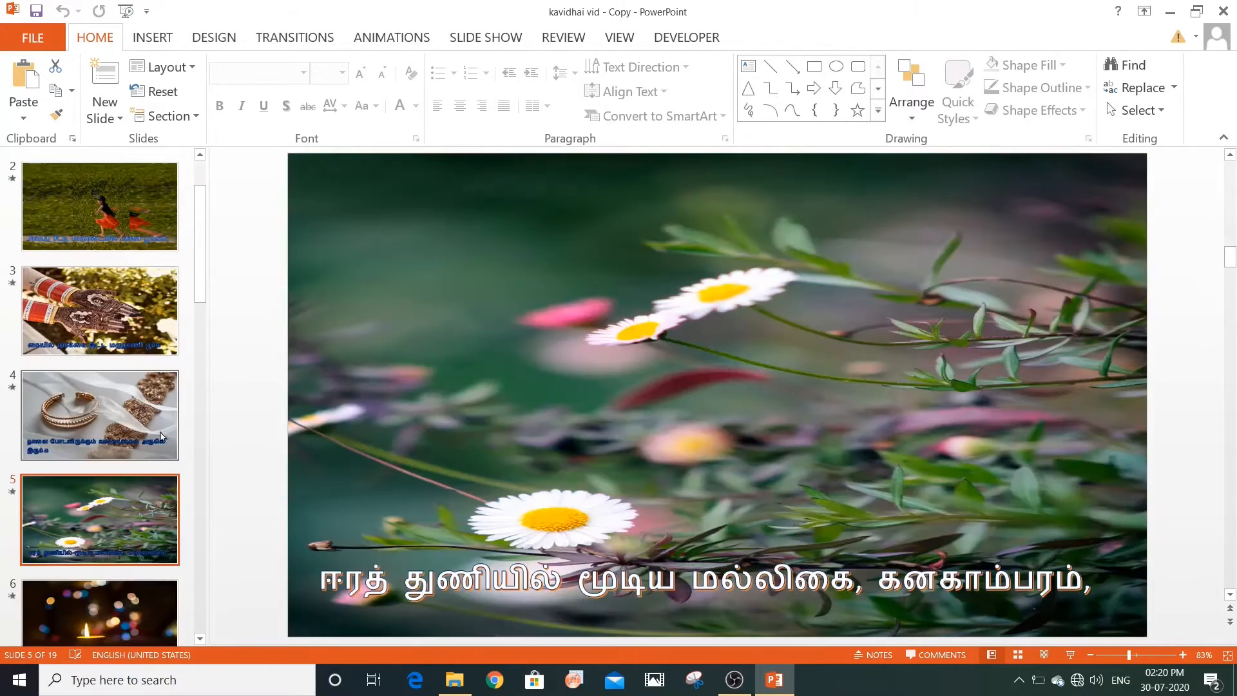
scroll(154, 387, up, 3)
click(136, 239)
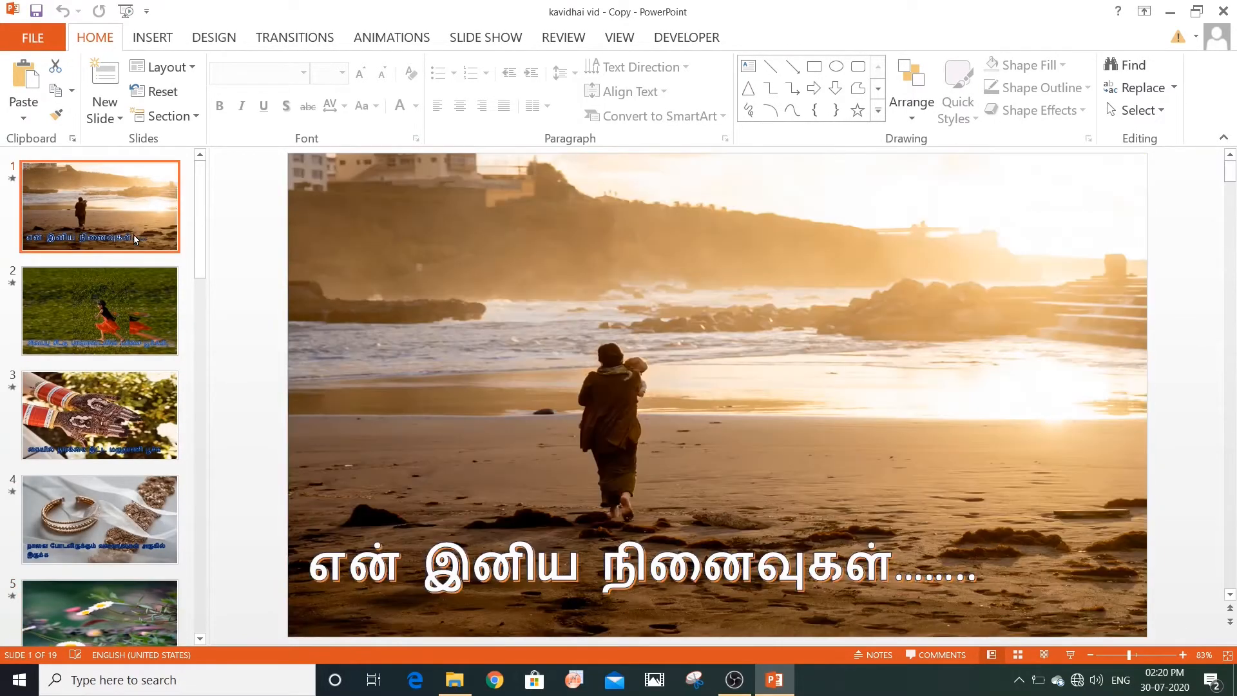
click(136, 311)
click(137, 414)
click(138, 514)
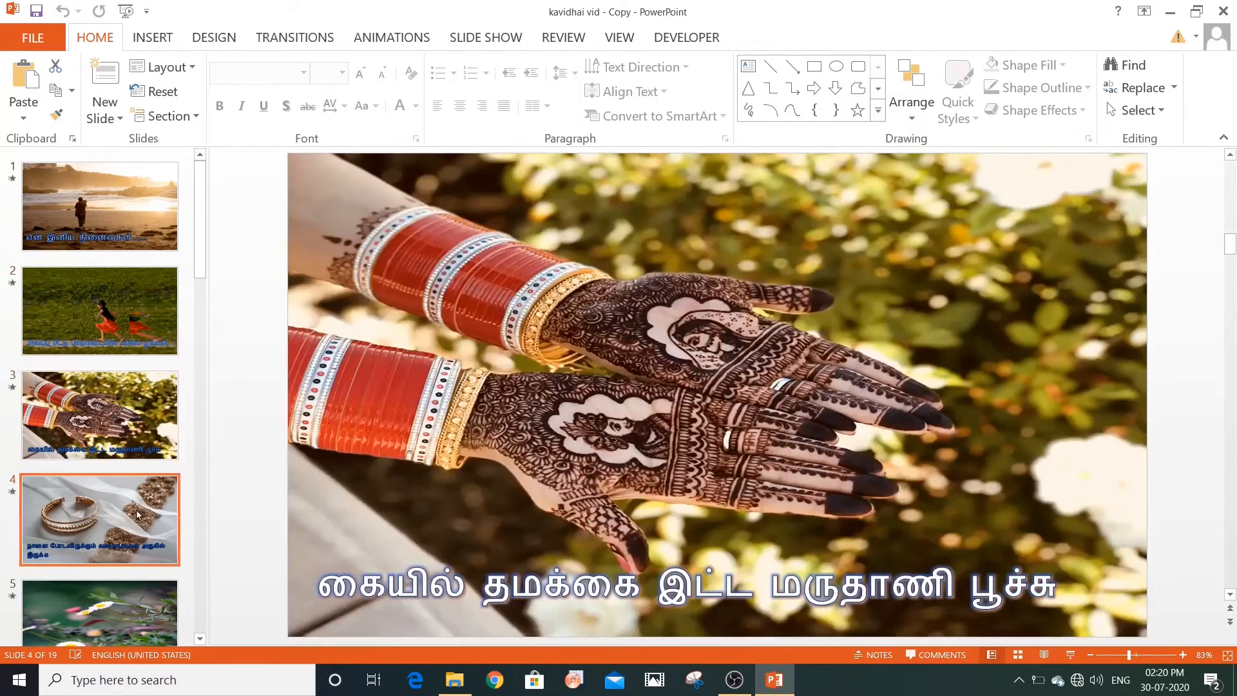
scroll(132, 451, down, 5)
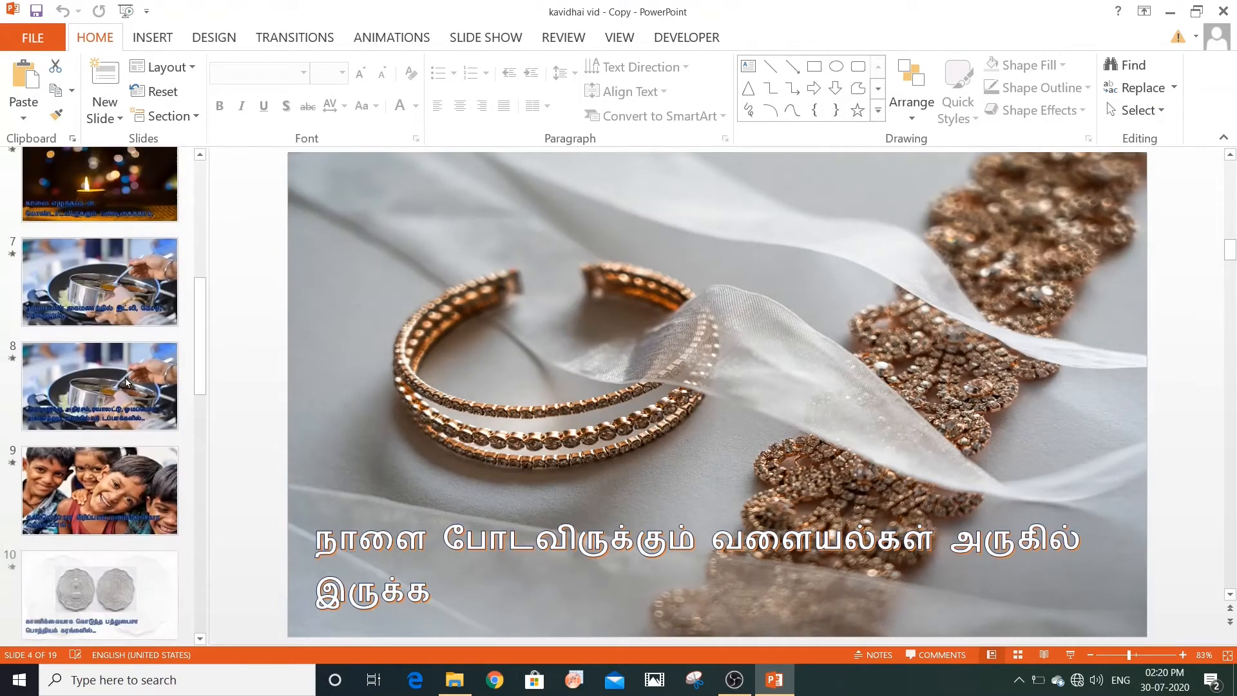
scroll(126, 382, down, 5)
scroll(128, 368, up, 10)
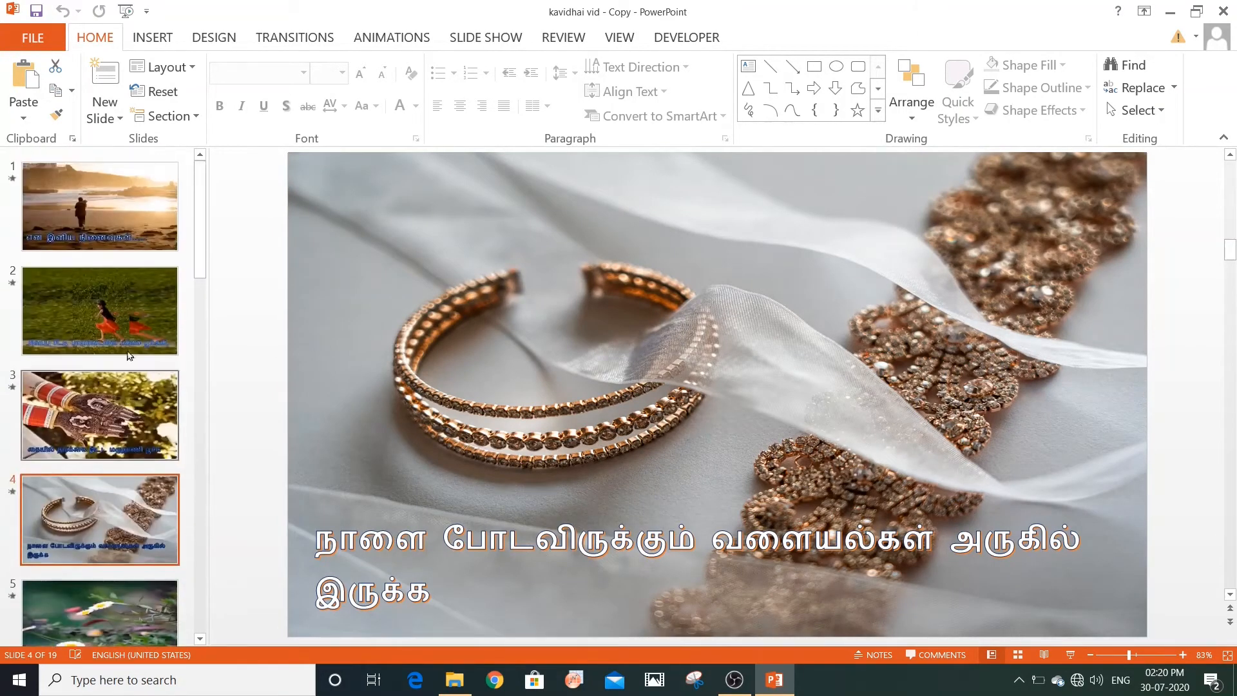
Place the cursor in the Tamil title text on slide 1 and show the commands for inserting objects.
click(136, 235)
click(472, 567)
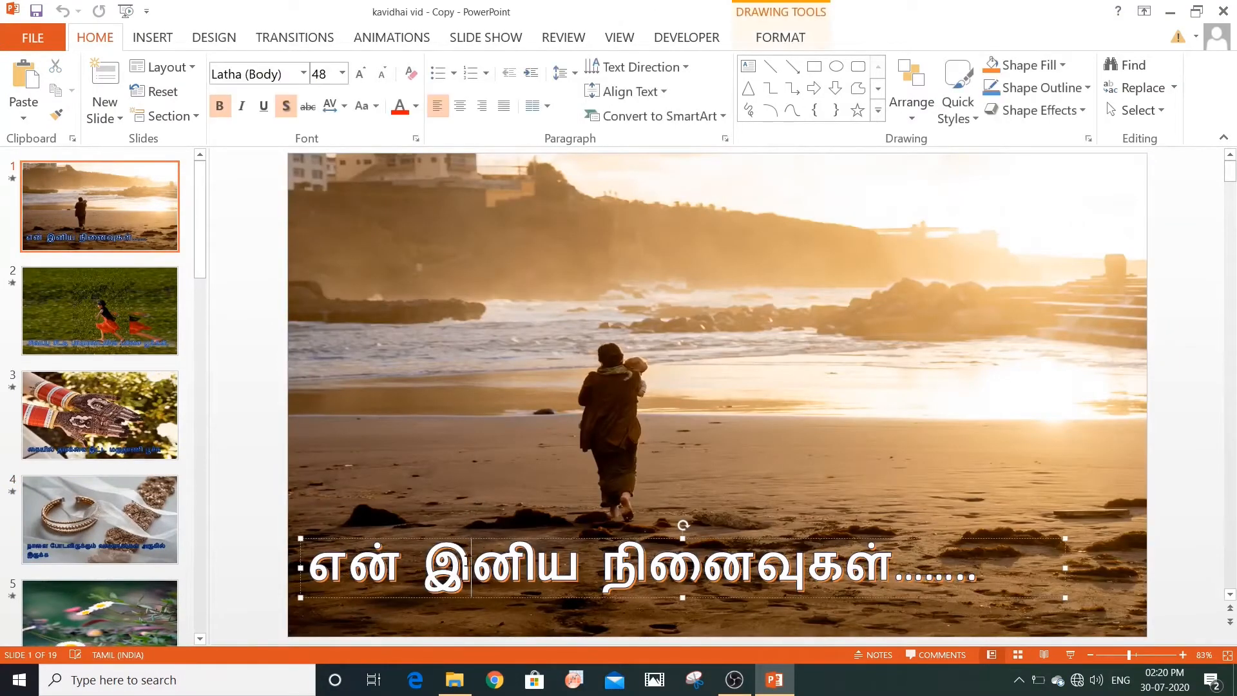
click(146, 40)
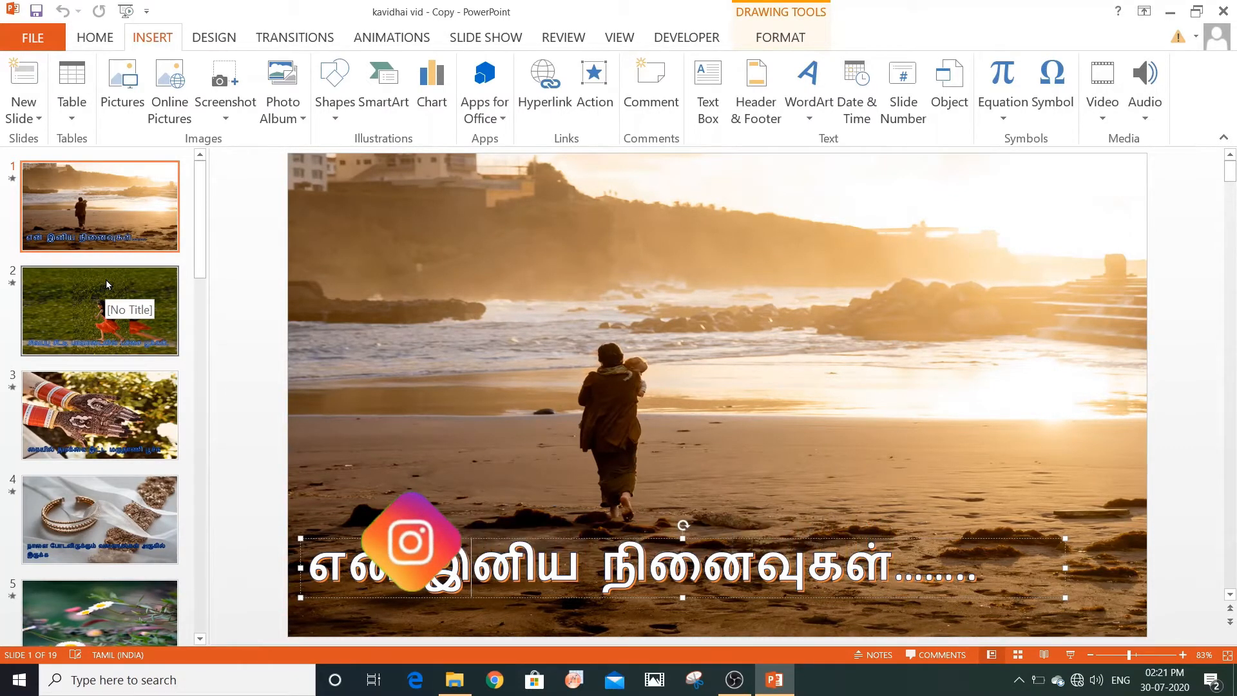
Examine slide 1's transition settings and the full gallery of available transitions without choosing another one.
click(141, 218)
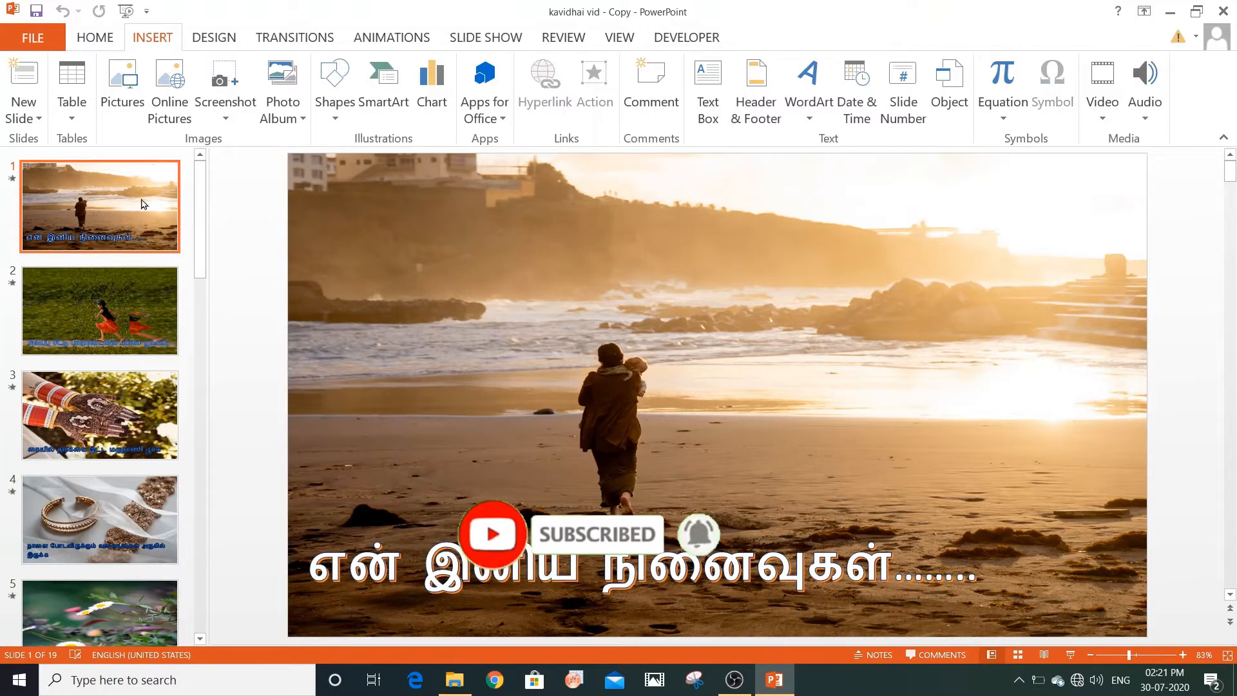
click(295, 39)
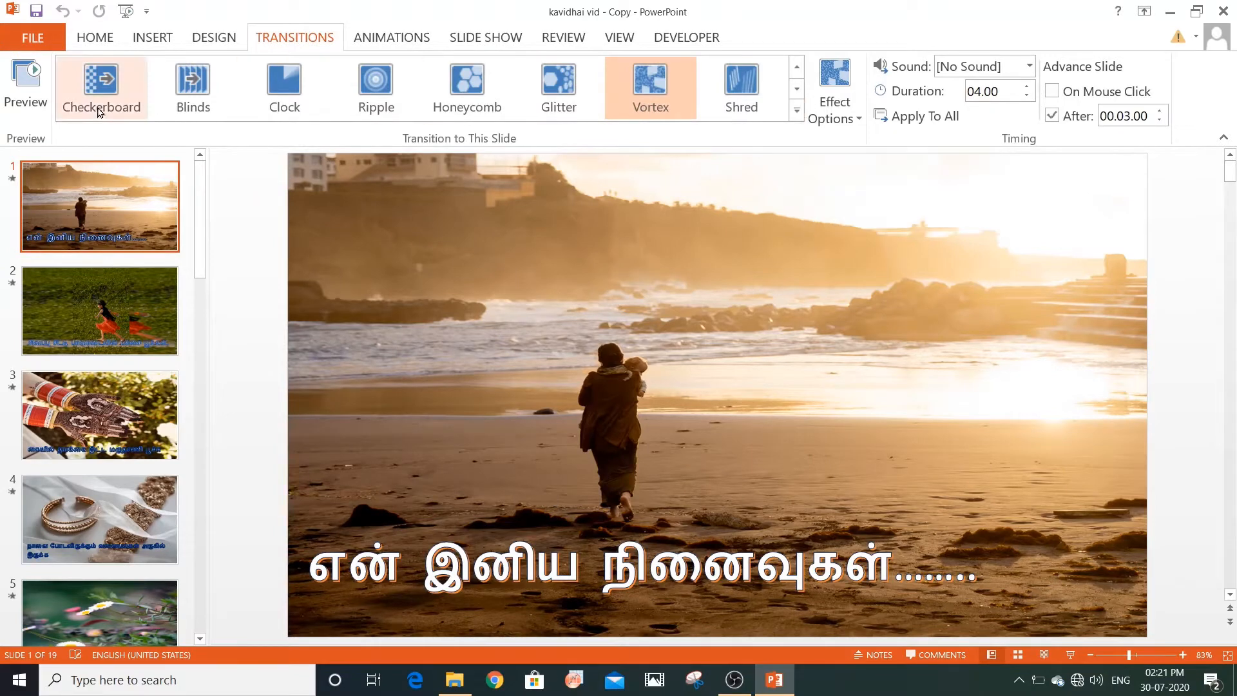
click(797, 111)
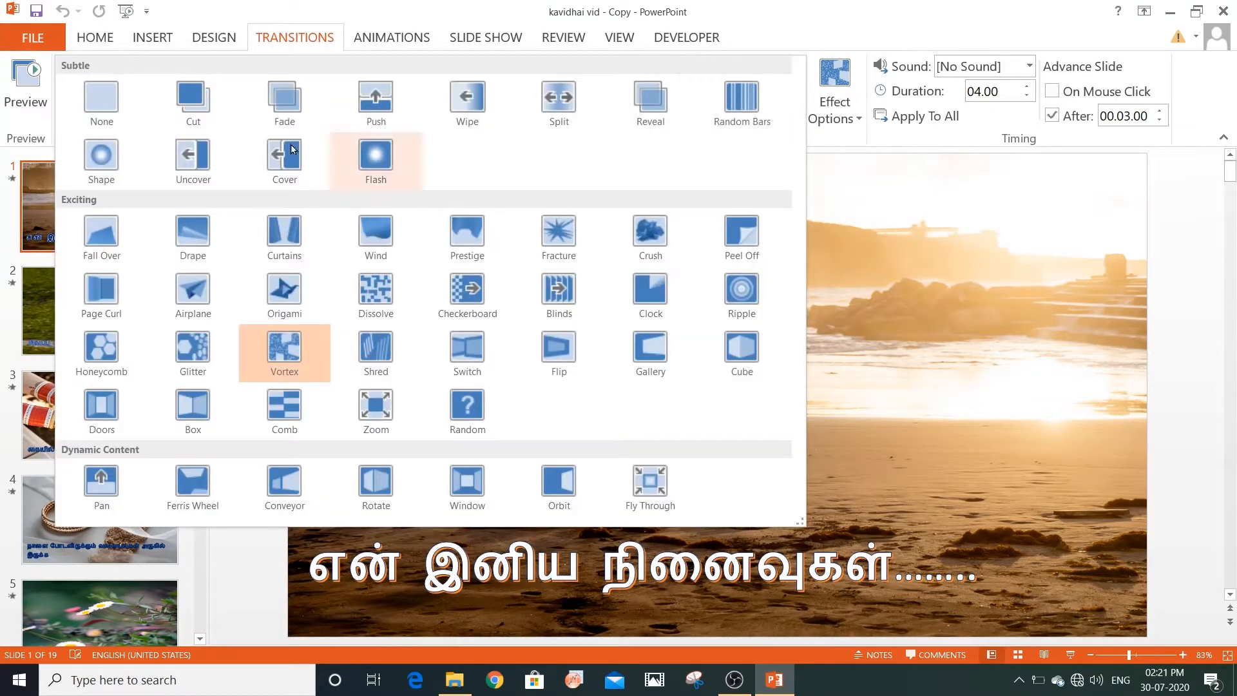
click(846, 142)
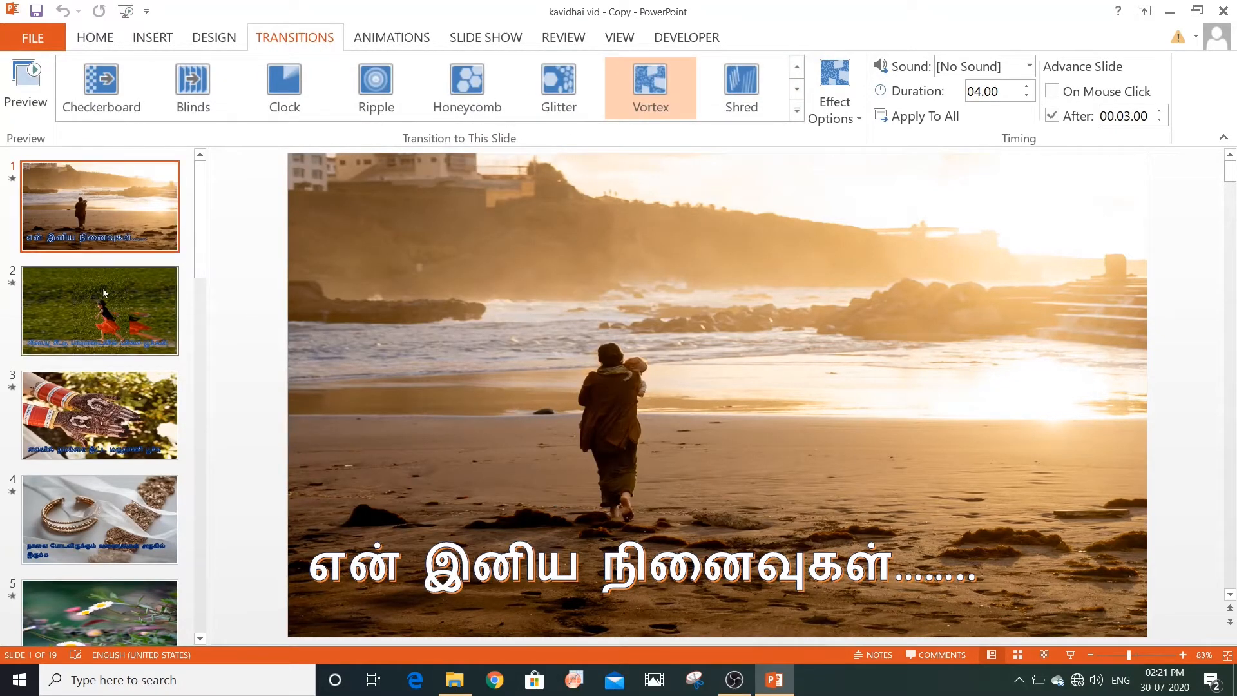
Check which transitions are applied to slides 2 and 3.
click(134, 315)
key(Down)
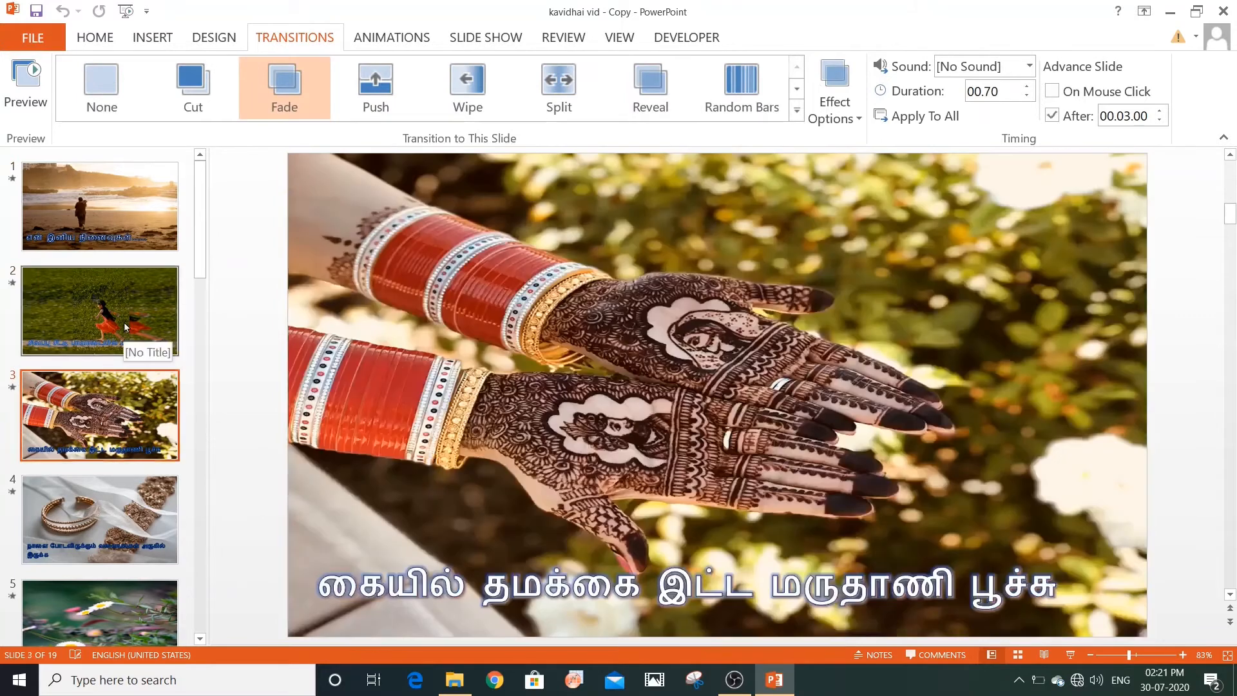
click(126, 326)
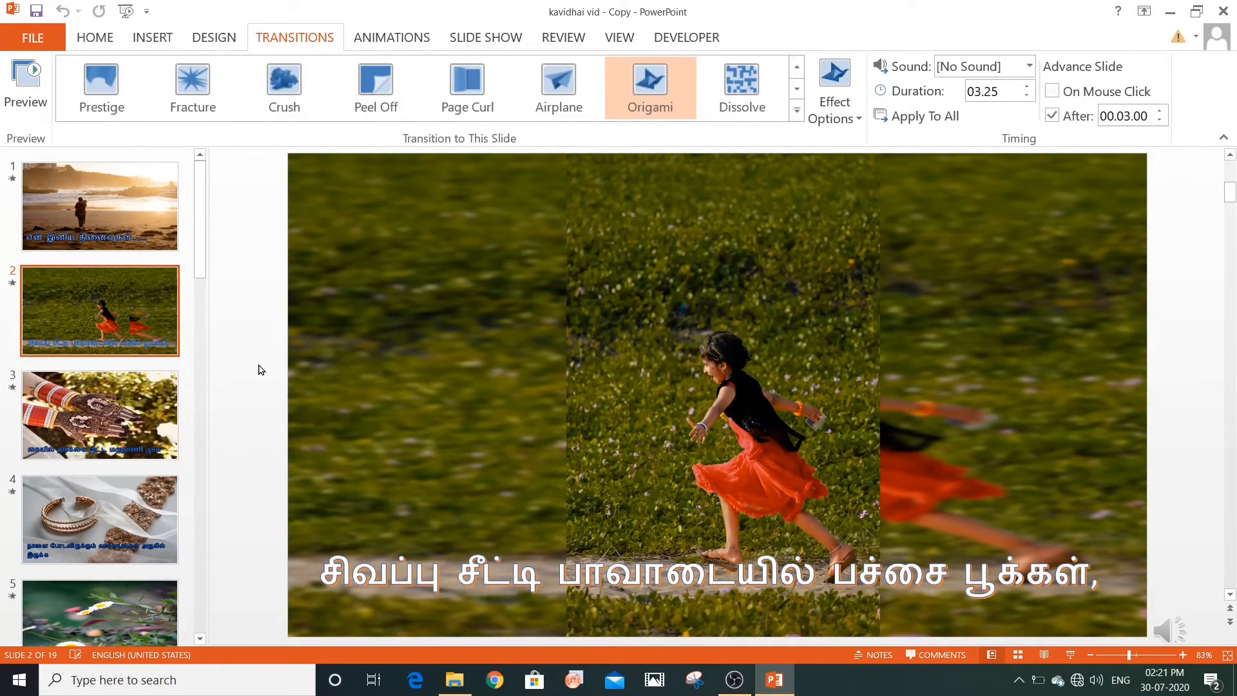
Review the animation effects available for the title text on slide 1 and open the Animation Pane.
click(67, 215)
click(519, 546)
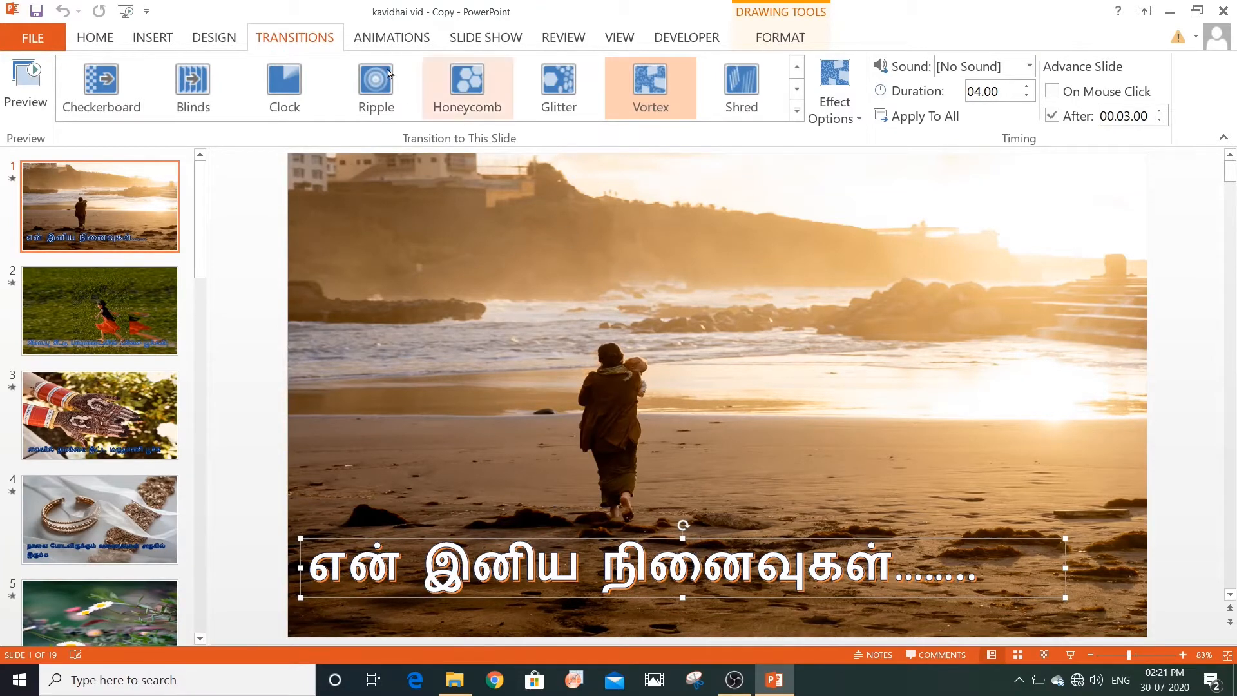
click(373, 42)
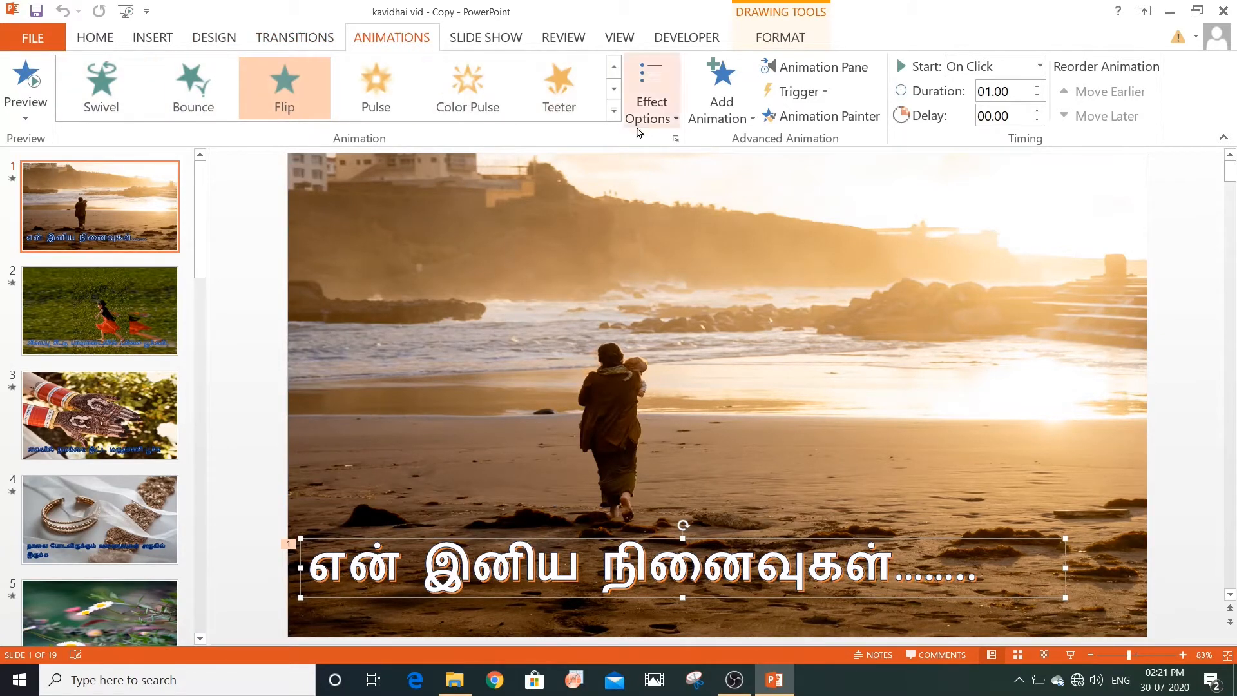
click(614, 111)
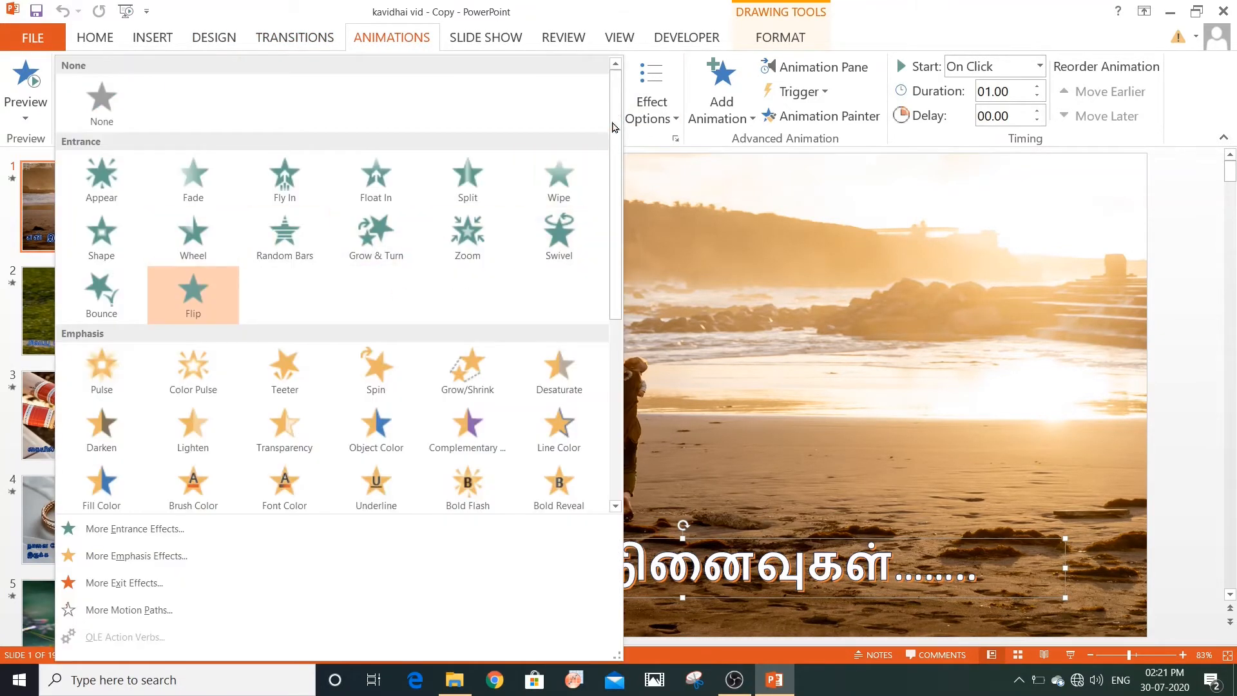
click(664, 150)
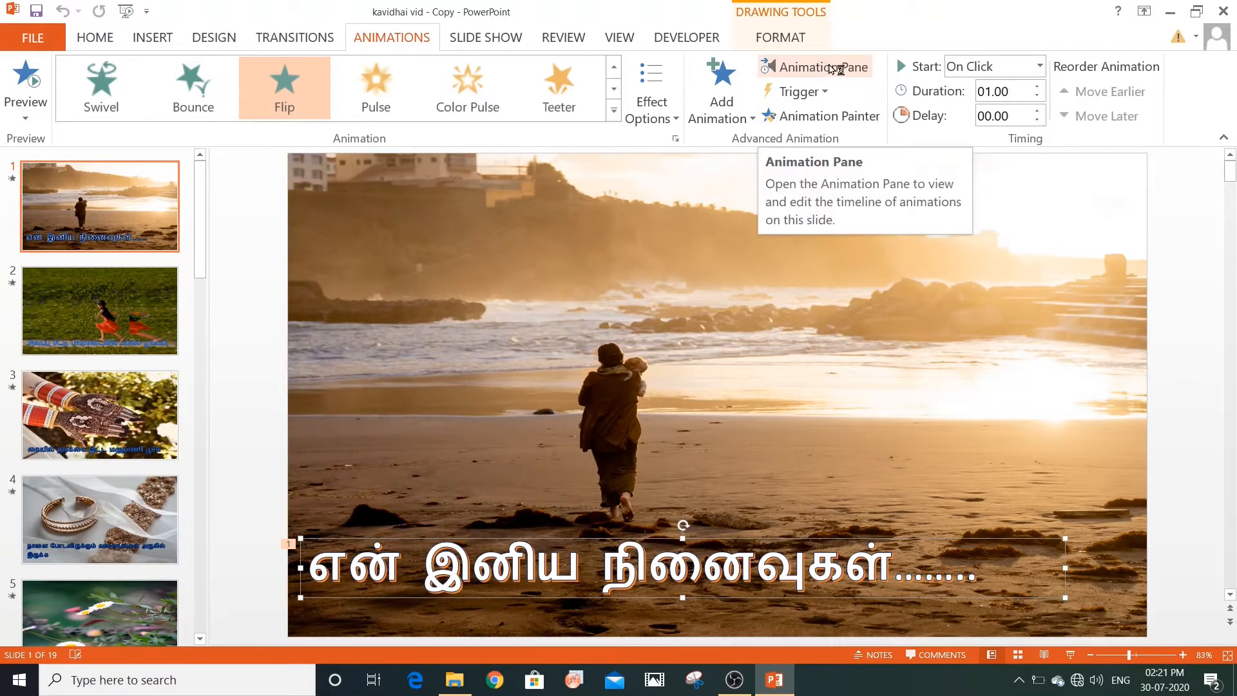
click(836, 70)
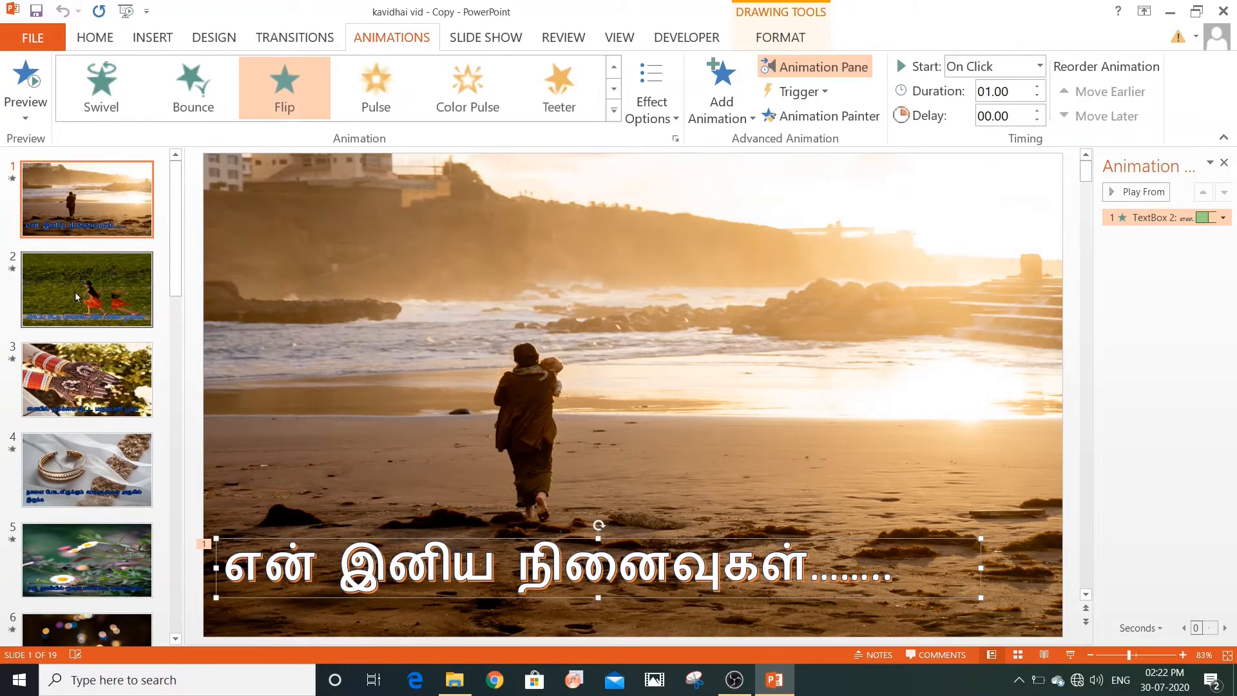
Examine the text animations on slides 4 and 6 and look over the slides that follow.
click(93, 469)
scroll(129, 490, down, 3)
click(151, 425)
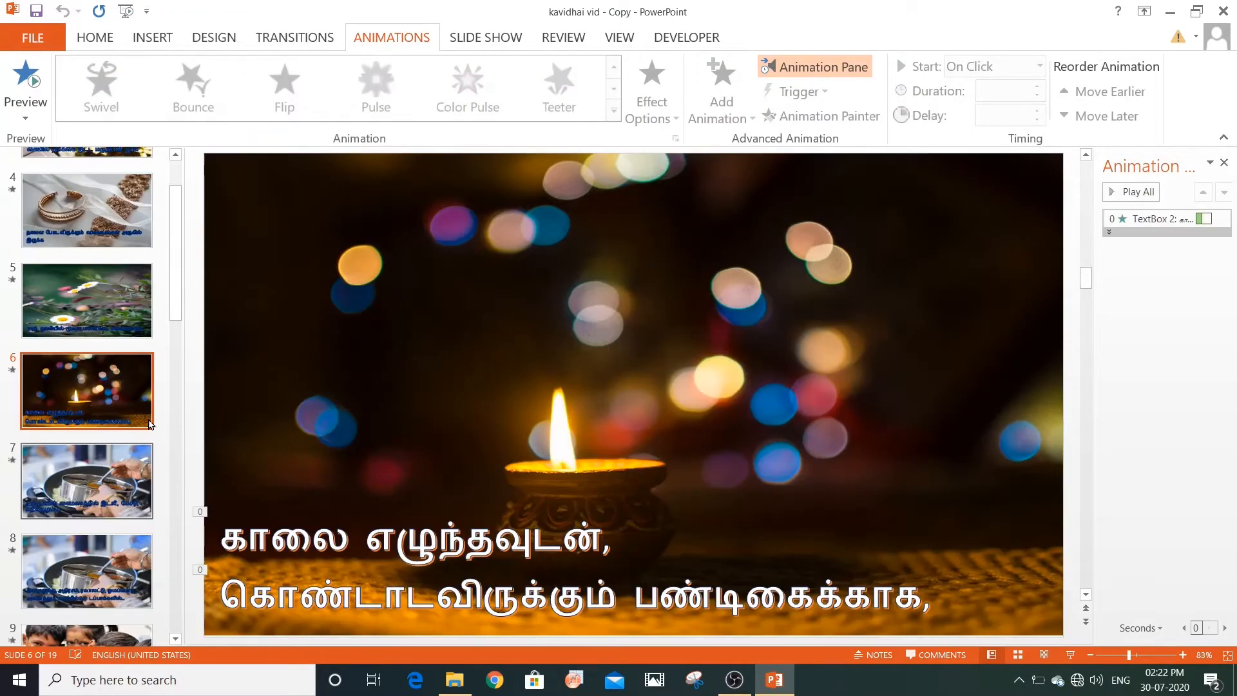
scroll(129, 425, down, 3)
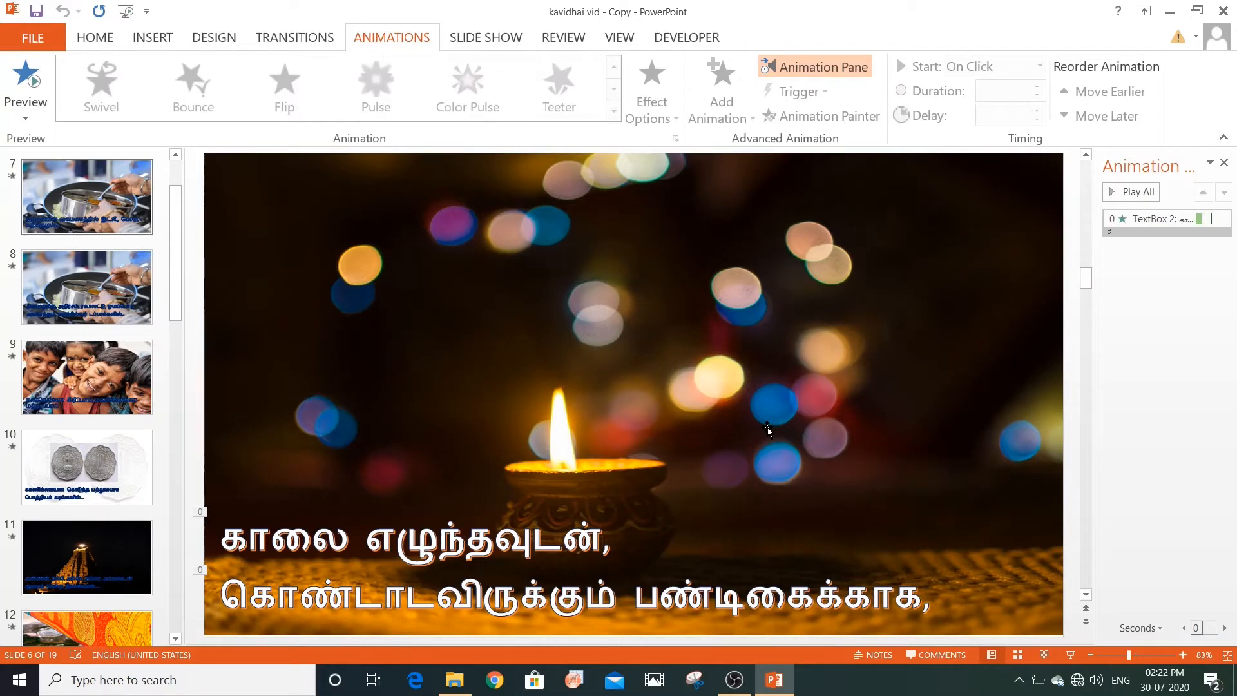
scroll(57, 443, up, 2)
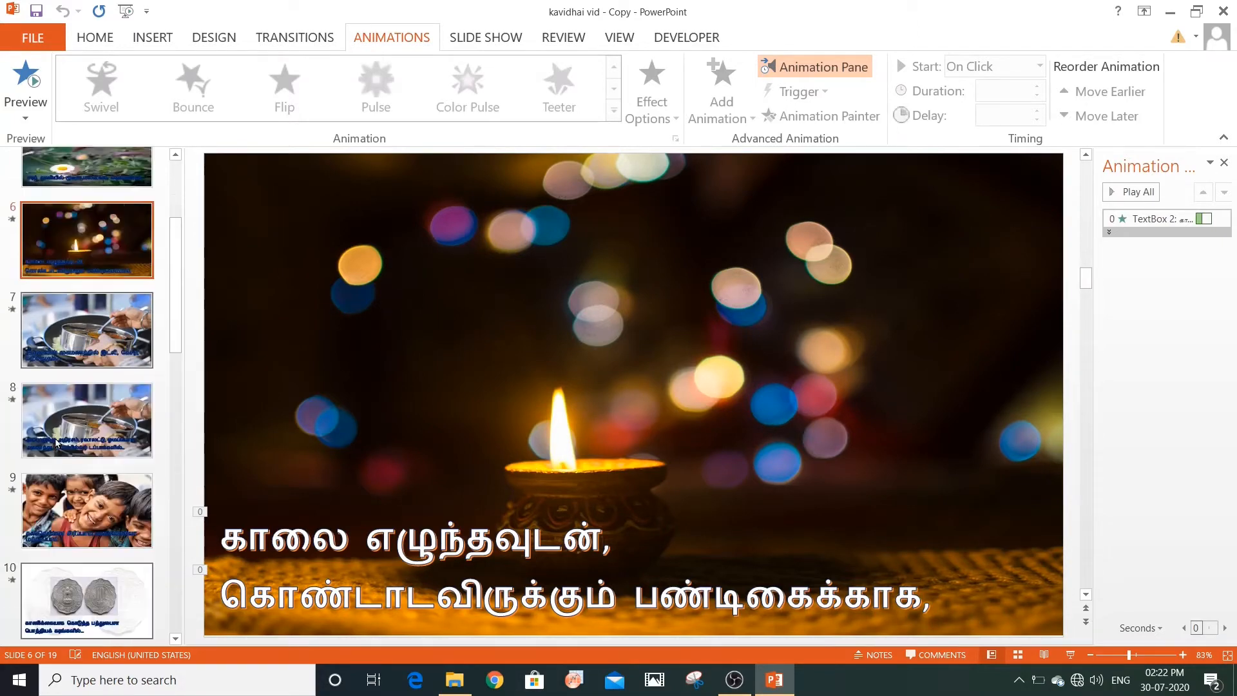
scroll(56, 443, up, 5)
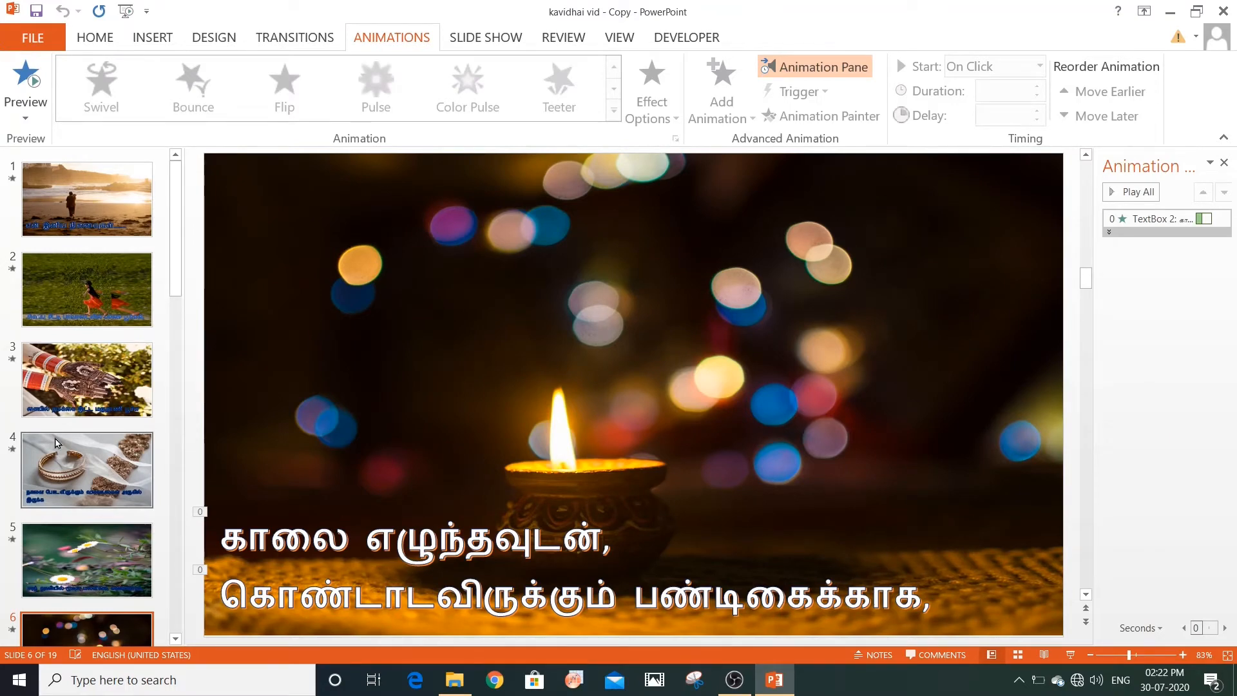
Go to slide 2 and show the choices for inserting audio.
click(102, 290)
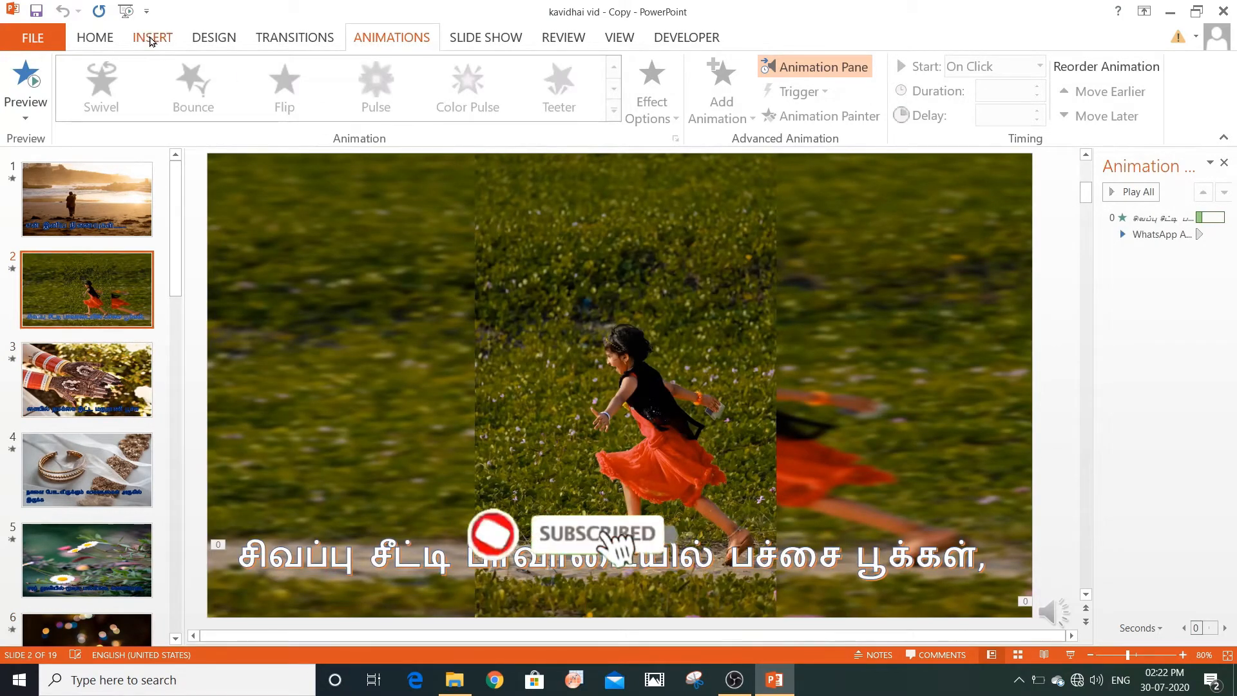
click(153, 39)
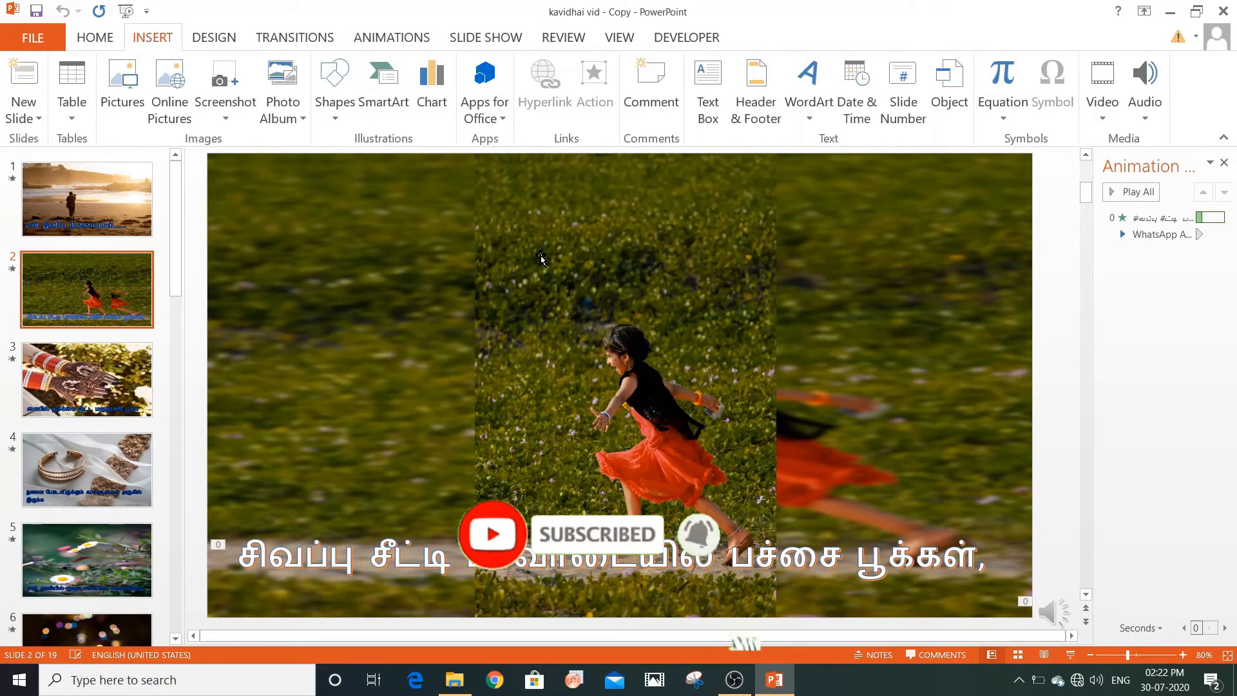
click(1141, 122)
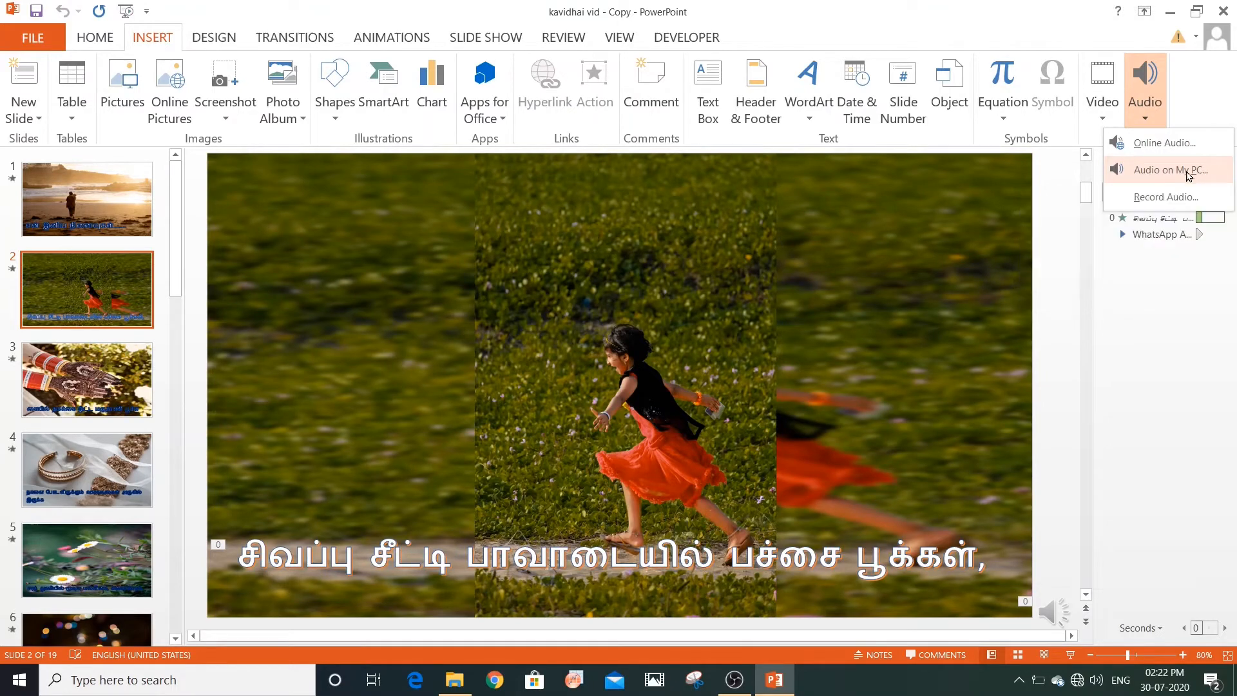
Select the audio clip on slide 2 and show its playback options.
click(1055, 614)
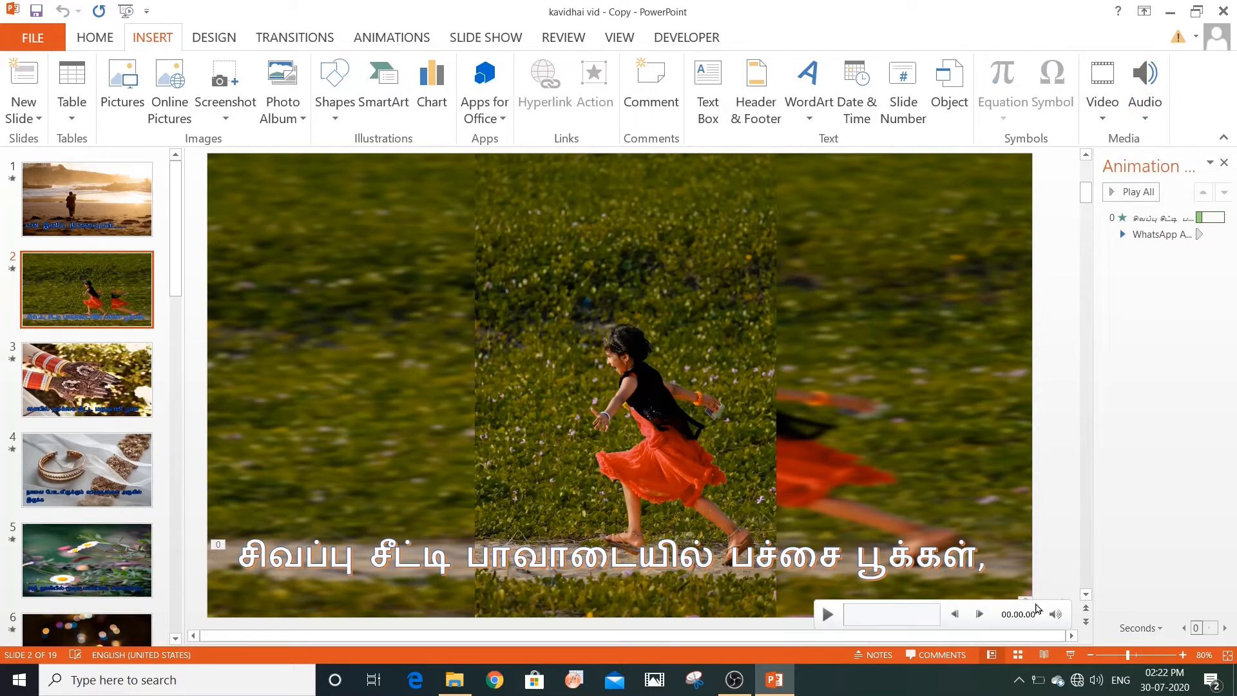
mouse_move(1055, 618)
click(1067, 617)
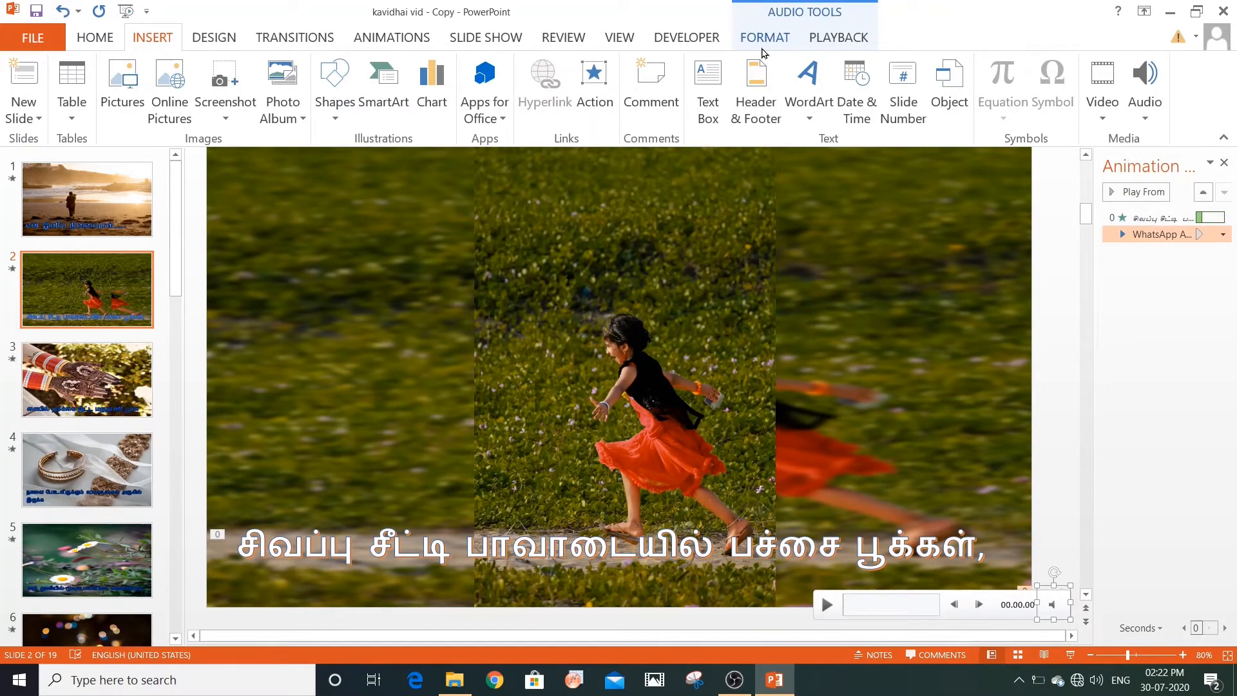
click(1033, 511)
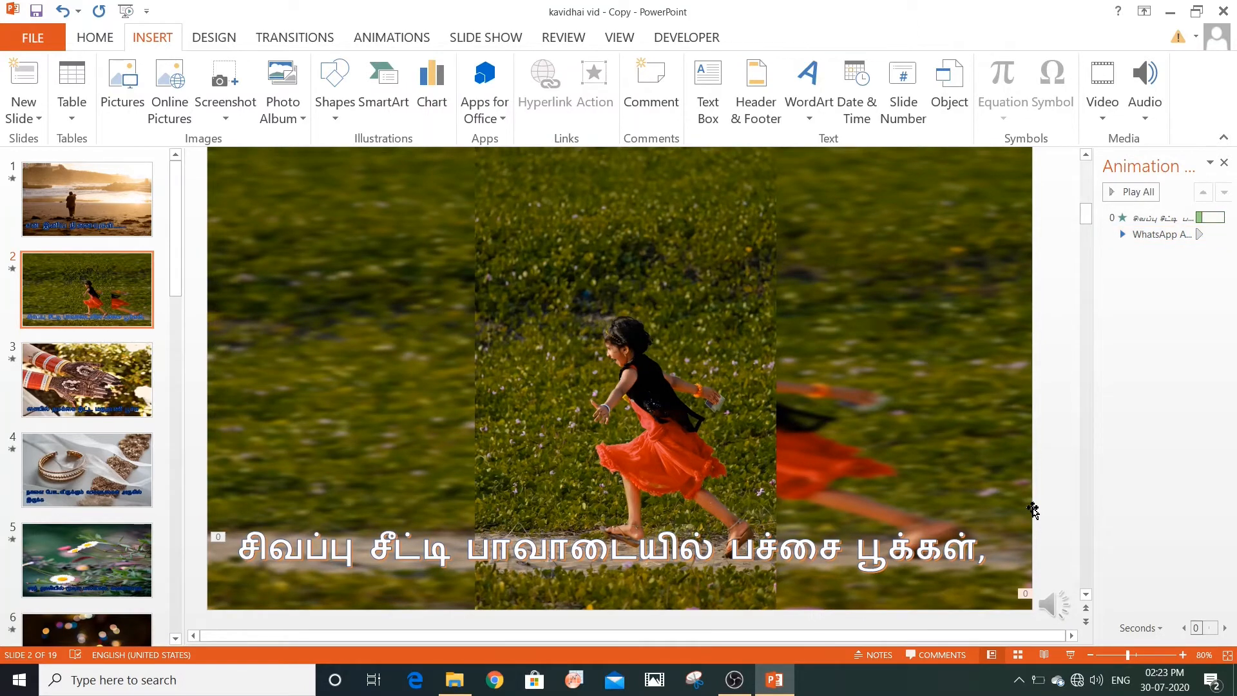
click(1054, 606)
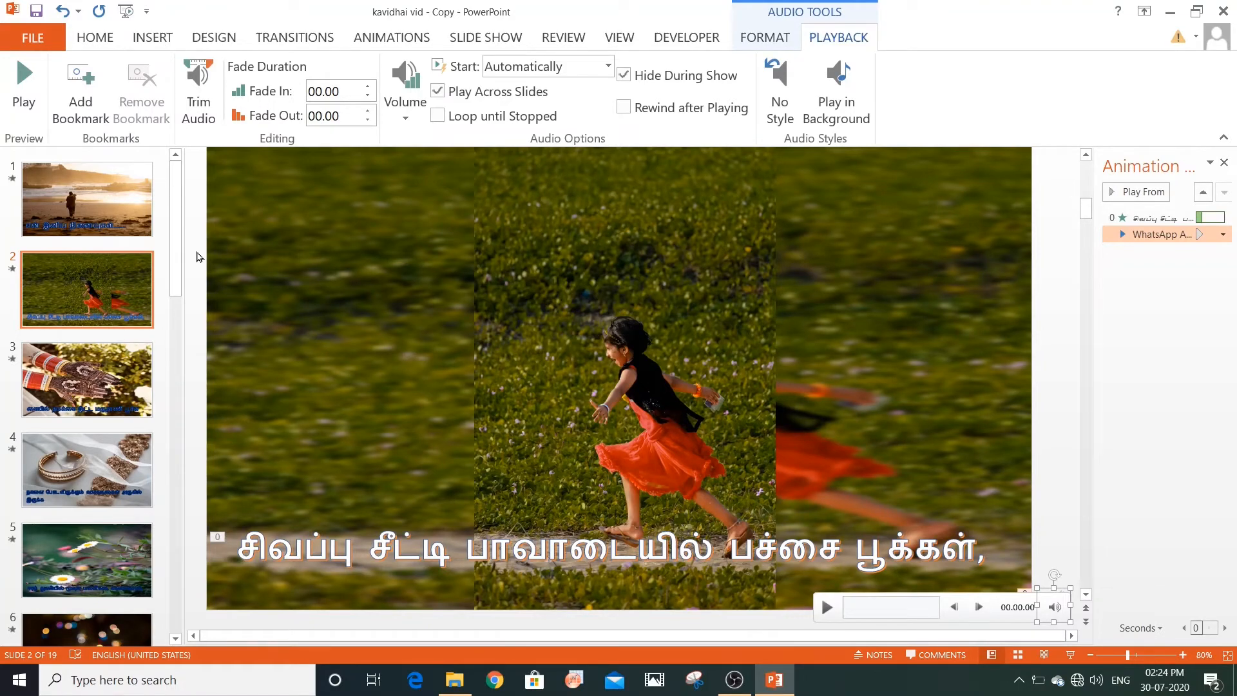
Review slide 1's transition timing and start the slide show from that slide.
click(120, 207)
click(308, 40)
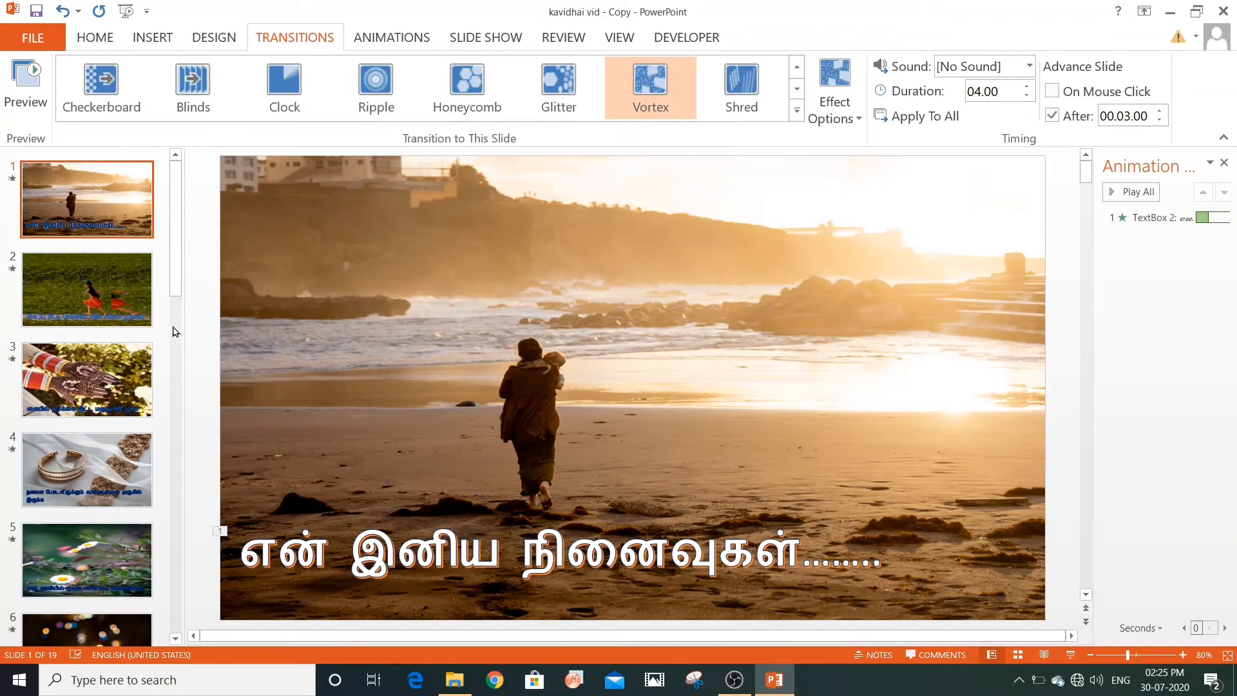
click(1070, 660)
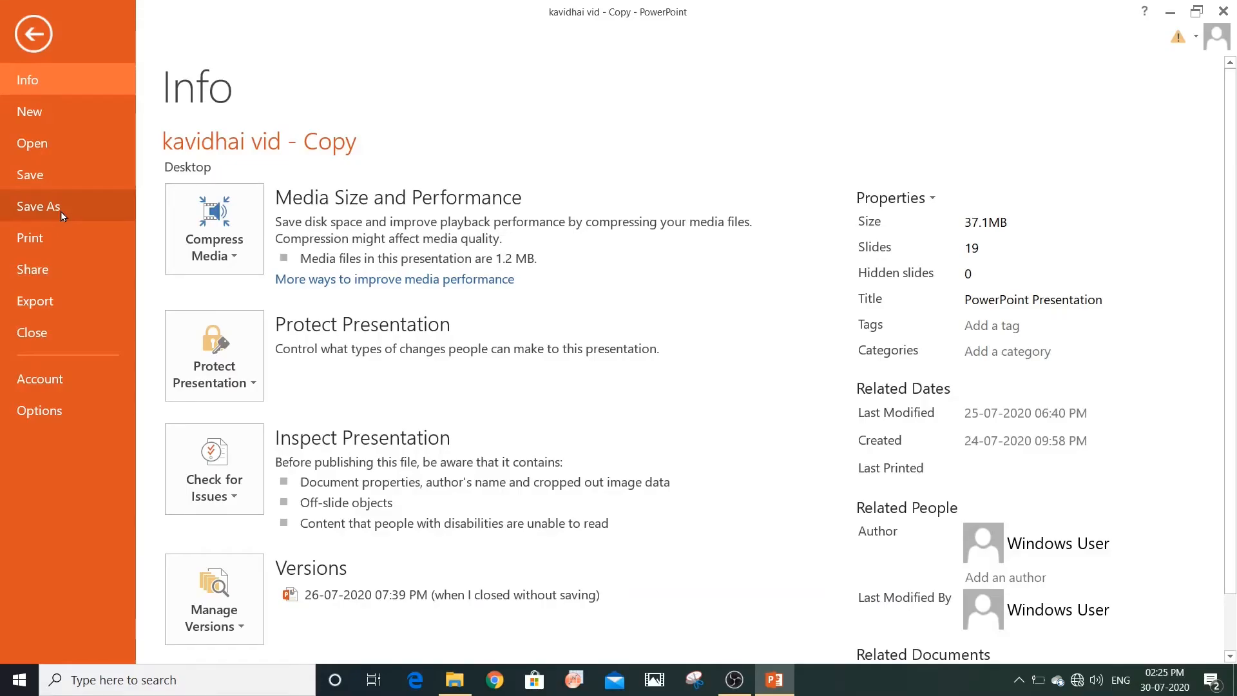
Save a copy of the presentation to the Desktop as an MPEG-4 Video named "example 1".
click(61, 213)
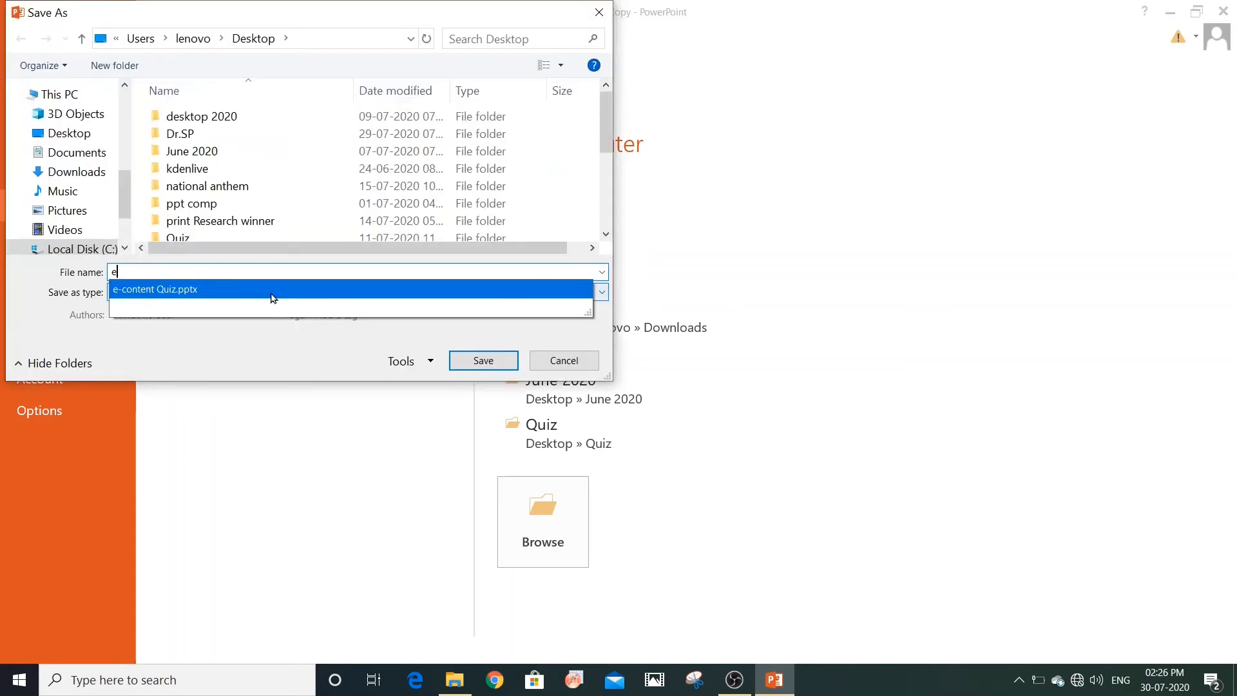
text(xam)
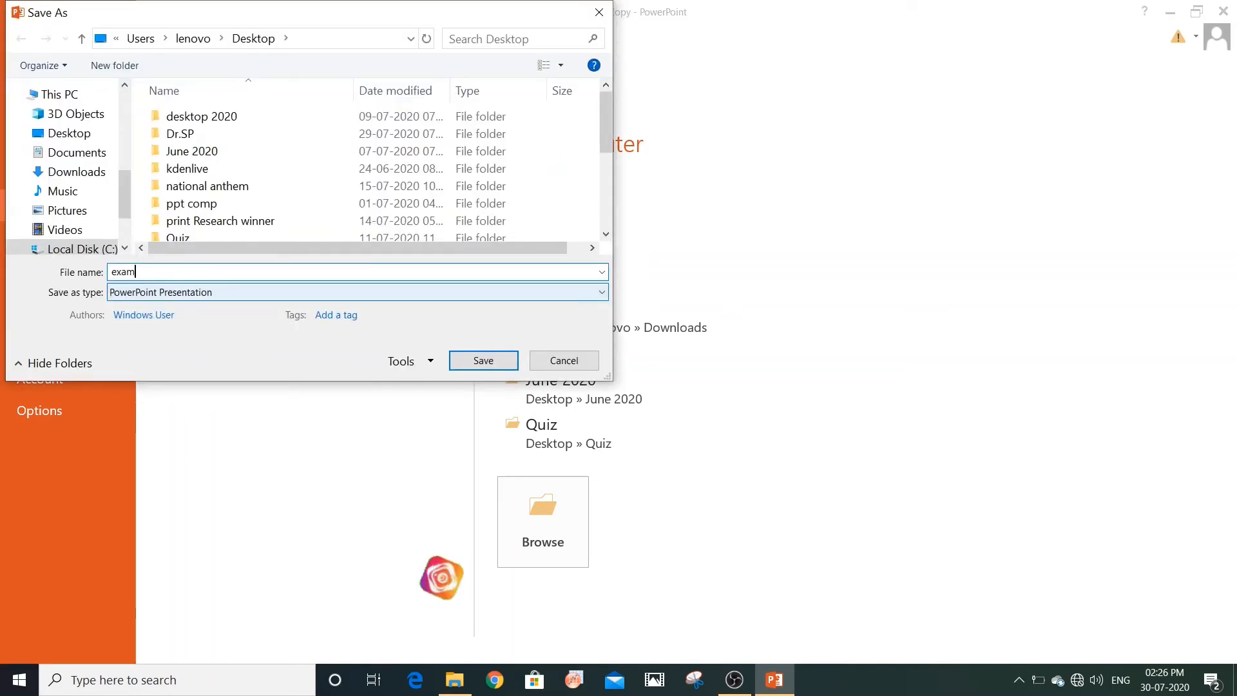
text(ple 1)
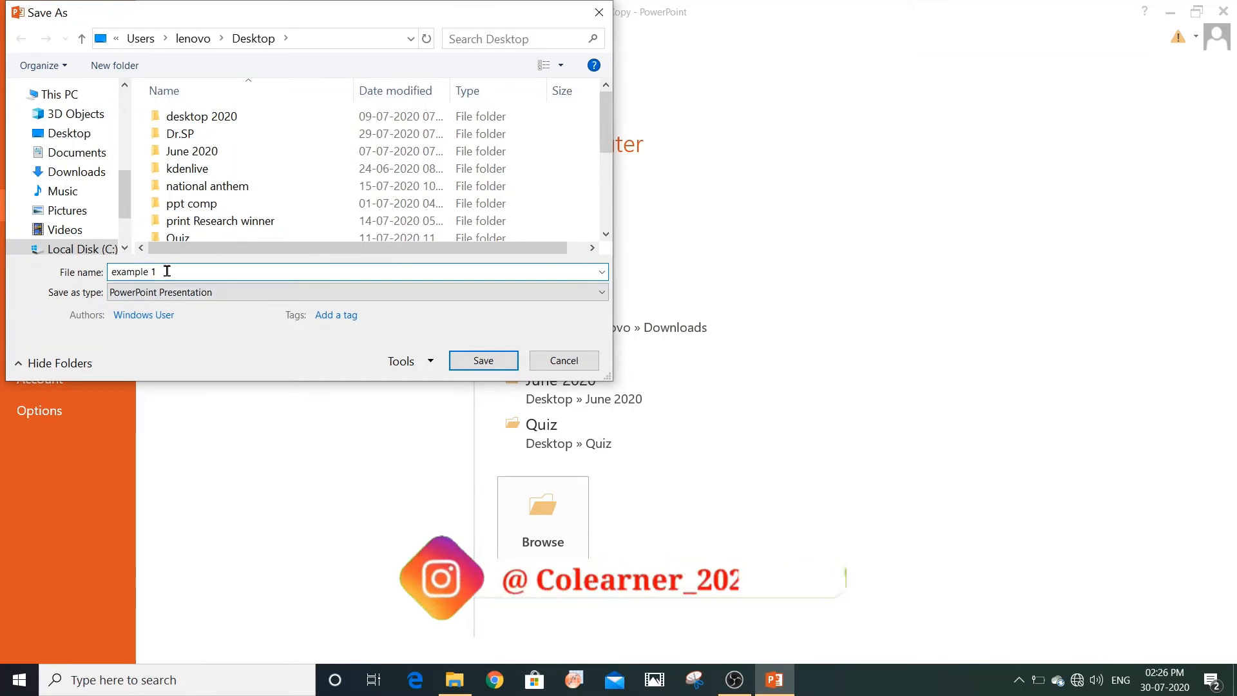
click(310, 294)
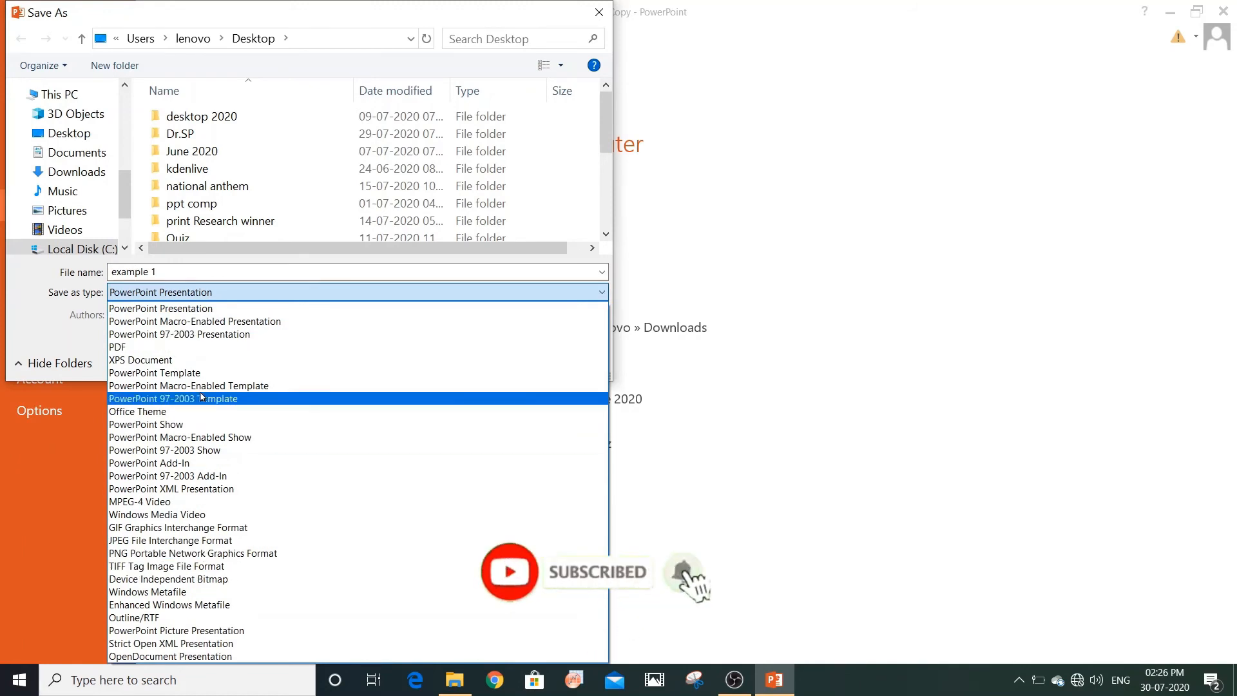
click(188, 504)
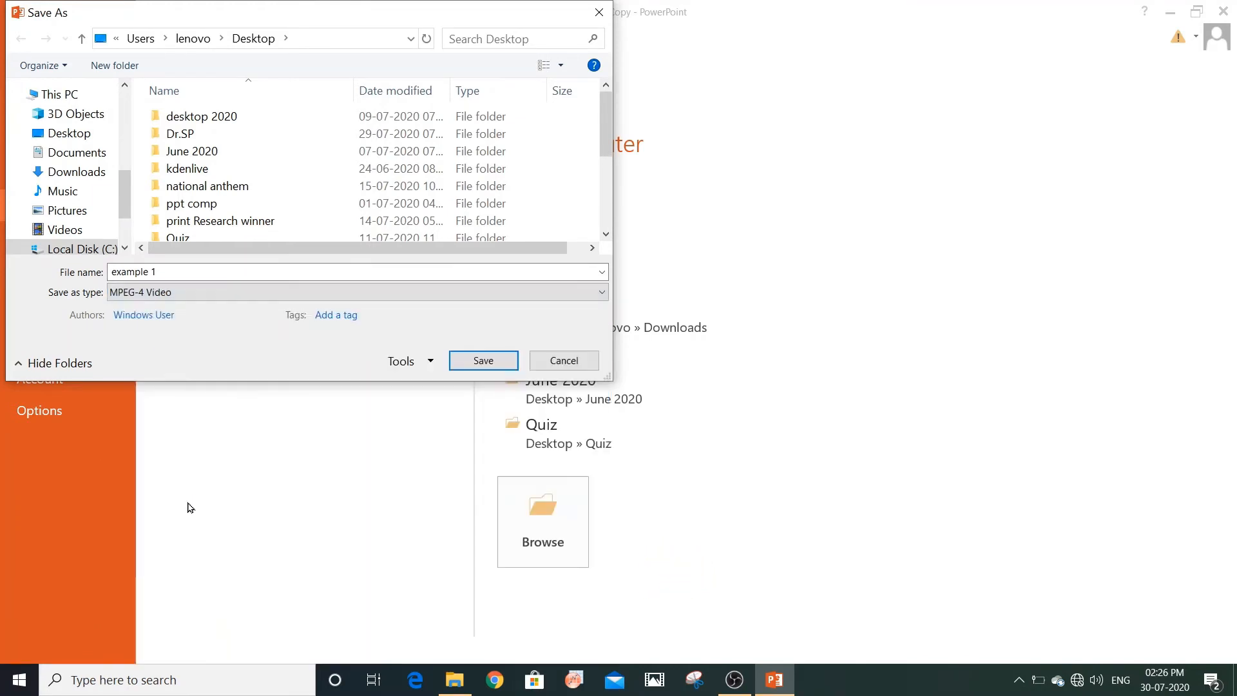
click(480, 366)
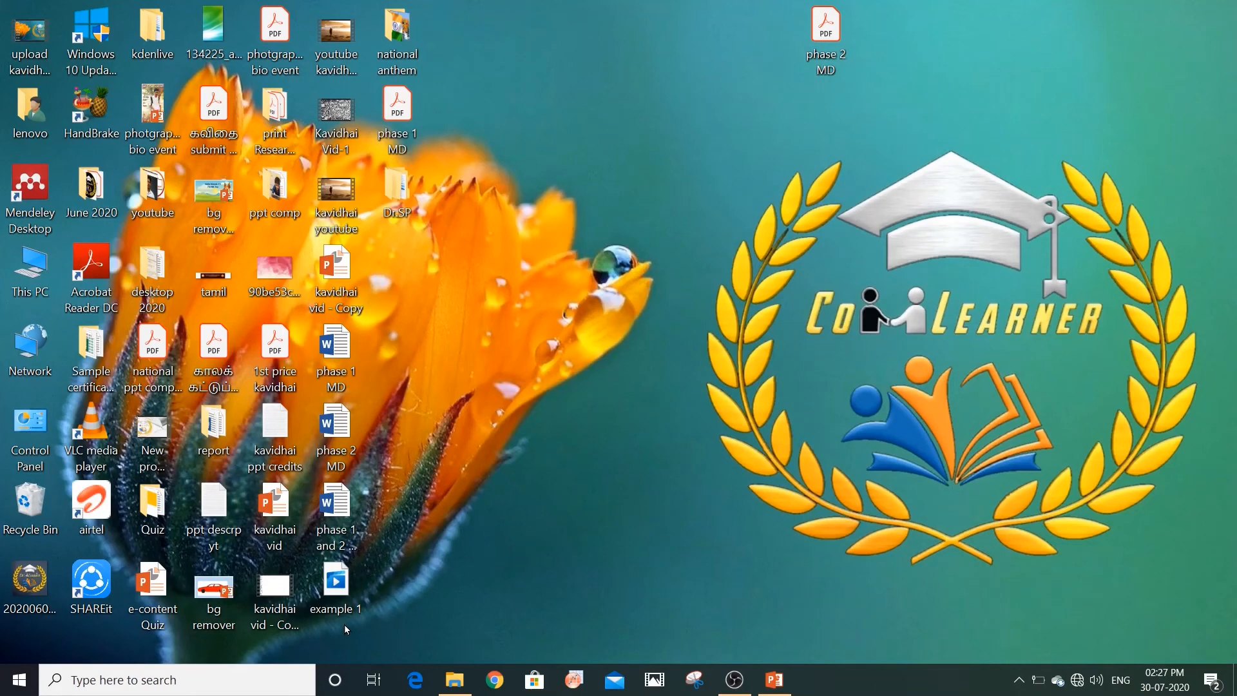
On the Windows desktop, move the example 1 video file to the empty area beyond the icon columns.
drag(347, 627, 600, 167)
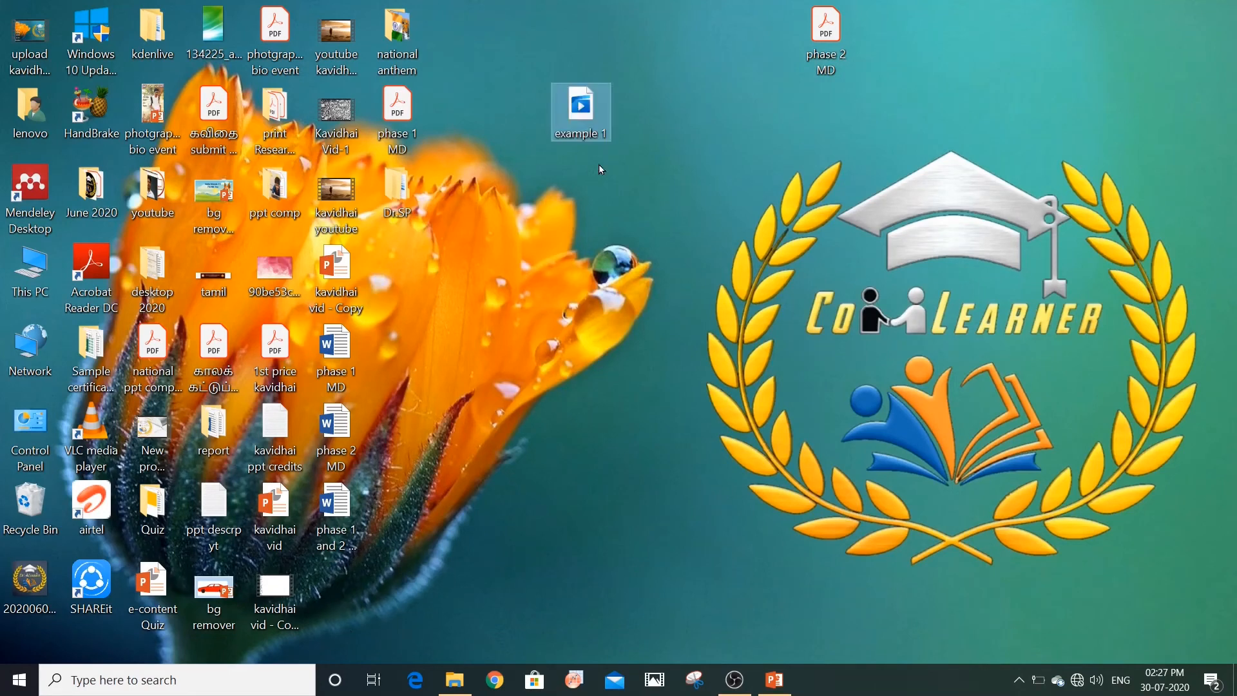